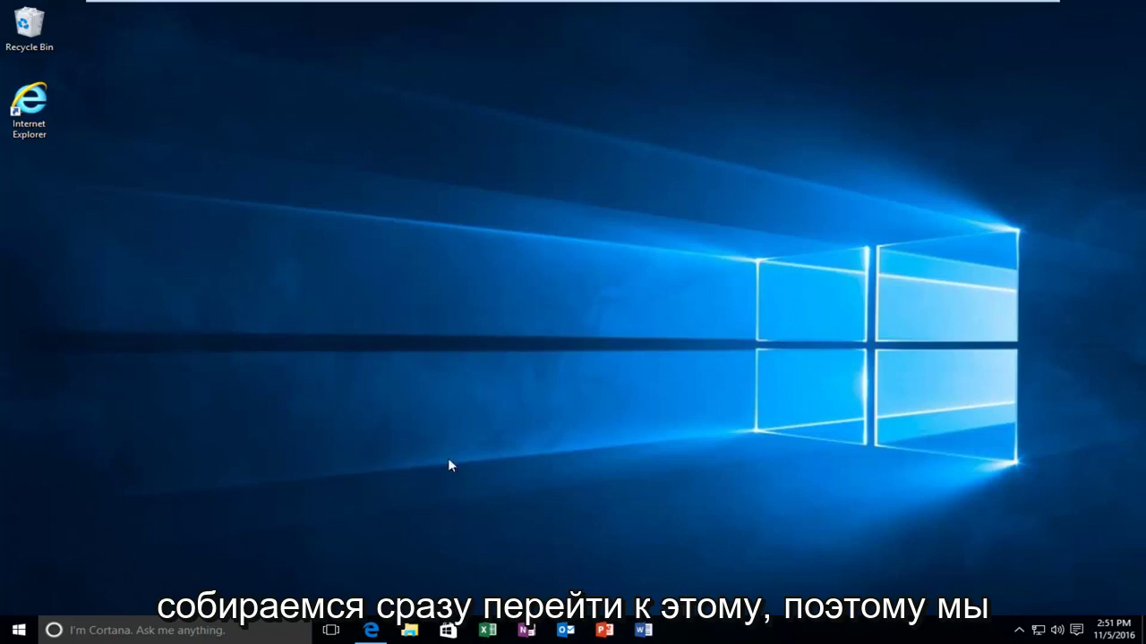
- Search the Start menu for 'services'
left_click(18, 632)
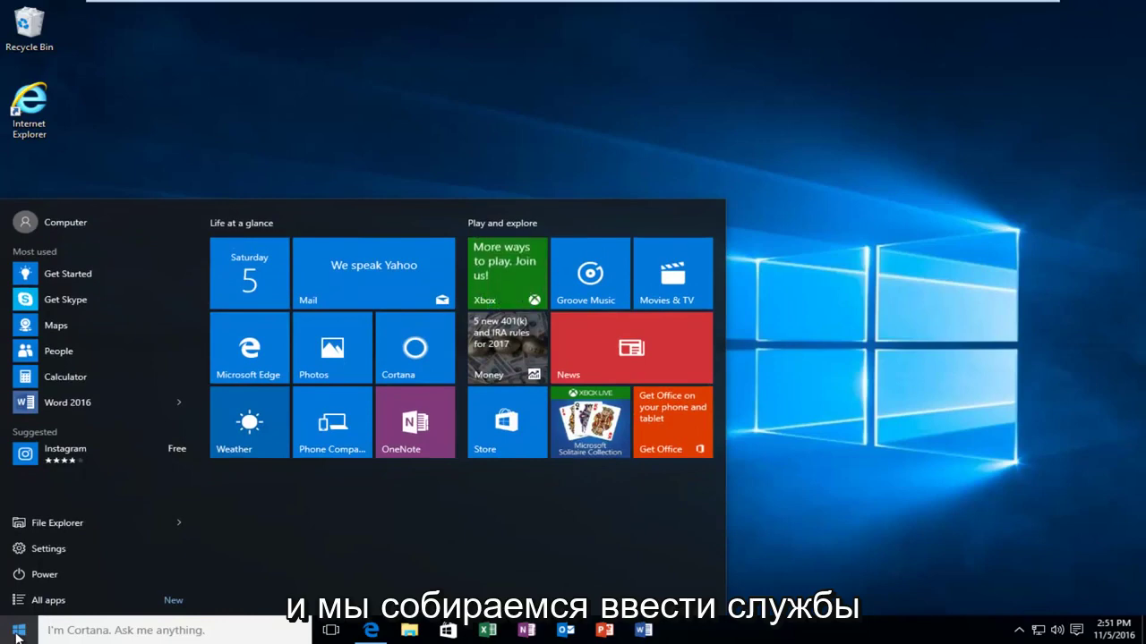
type("ser")
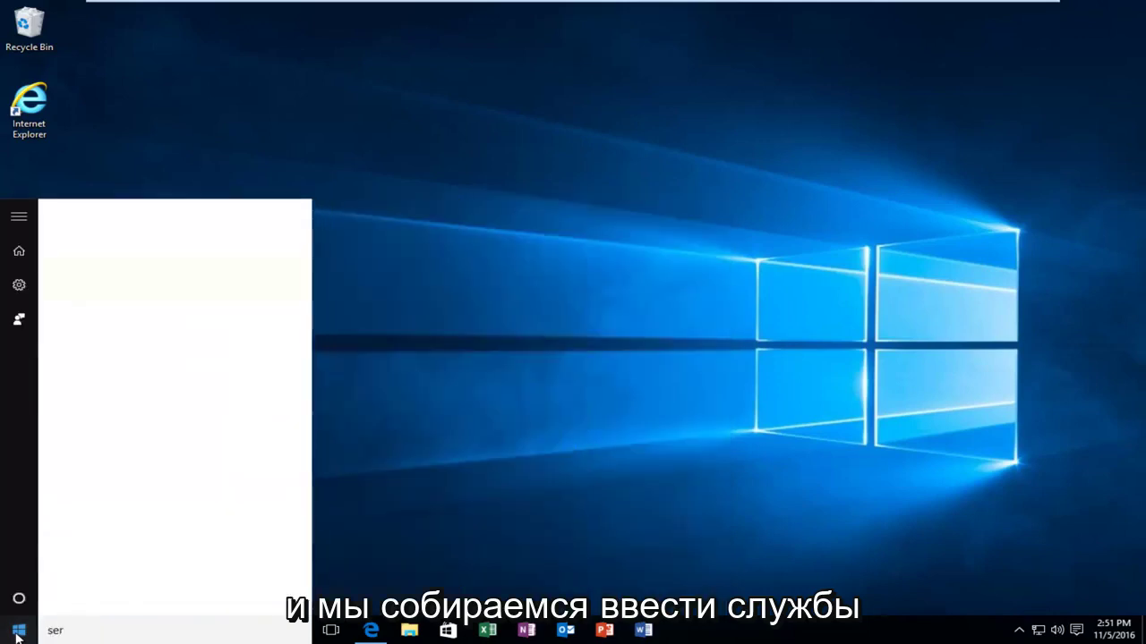
type("vices")
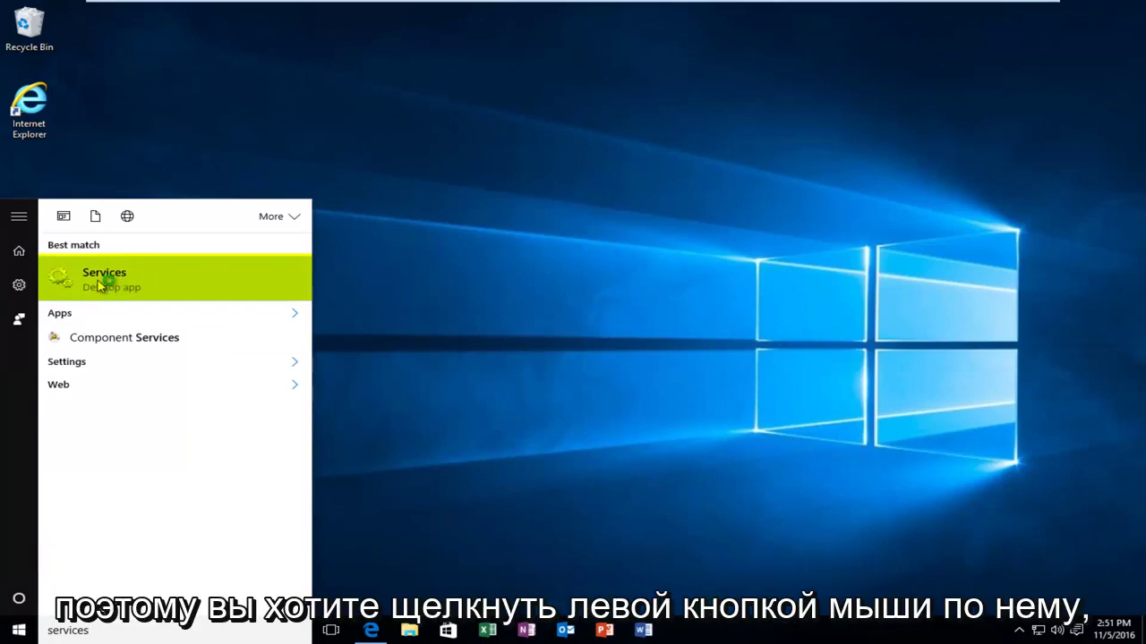
- Launch the Services app and scroll its list down to Print Spooler
left_click(98, 285)
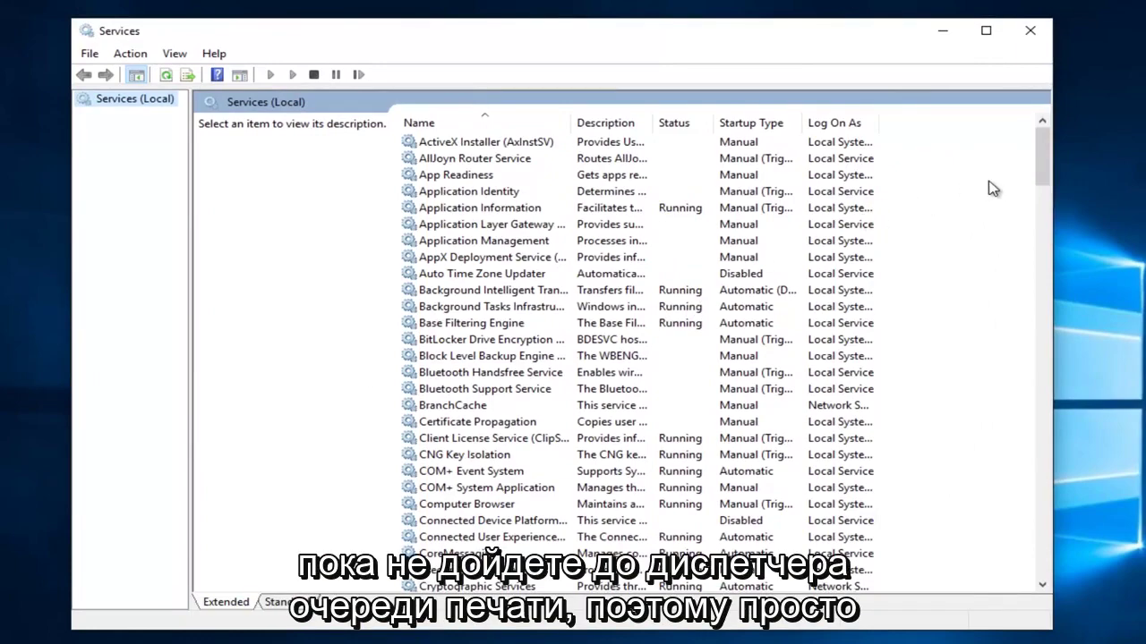
left_click_drag(1052, 143, 1052, 307)
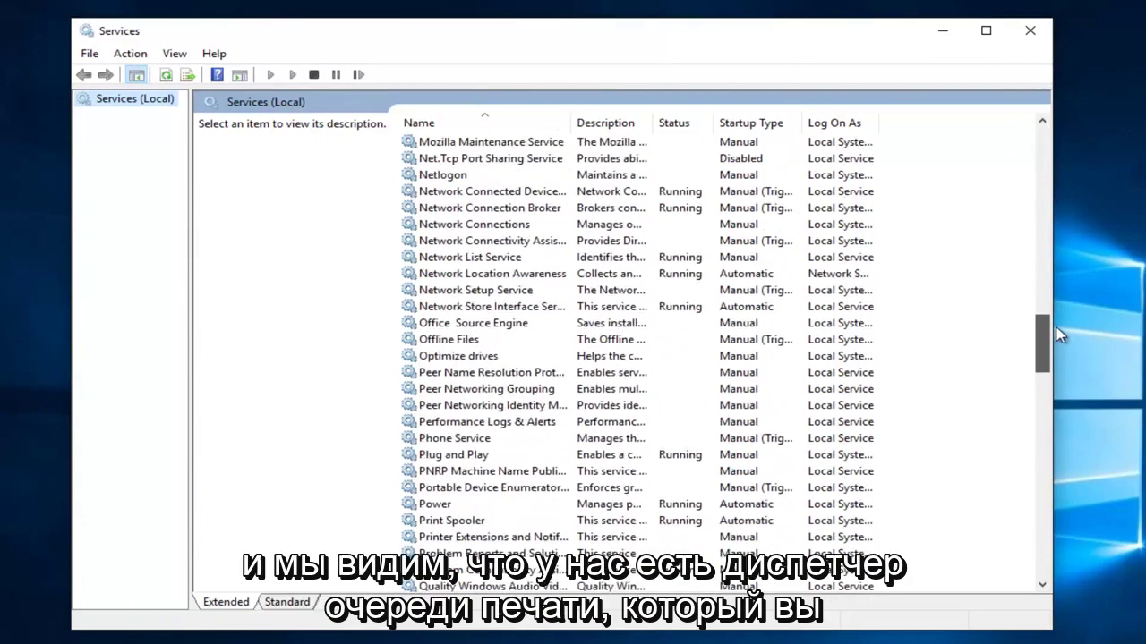
left_click_drag(1053, 308, 1043, 340)
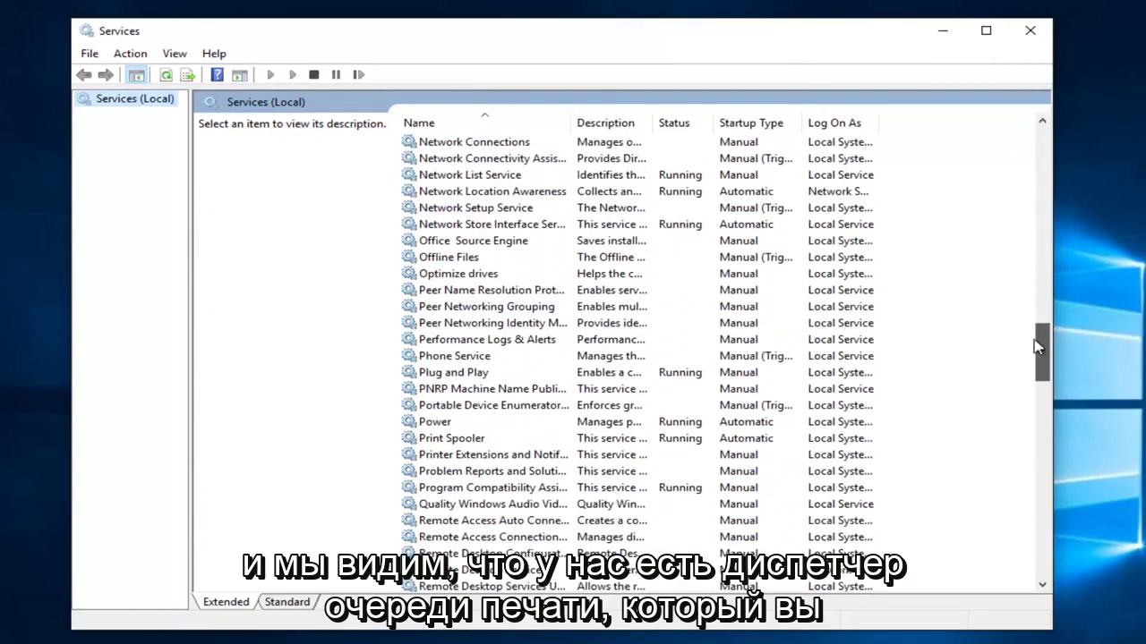
- Open Print Spooler's properties and expand Remote Procedure Call (RPC) on the Dependencies tab
left_click(445, 443)
right_click(450, 447)
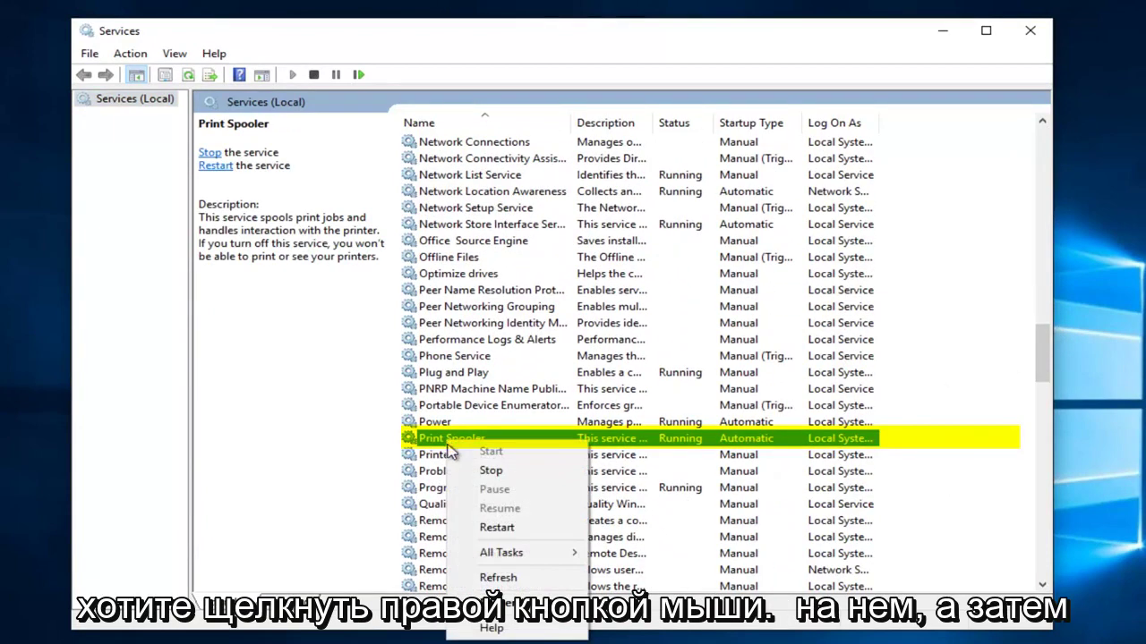
left_click(498, 602)
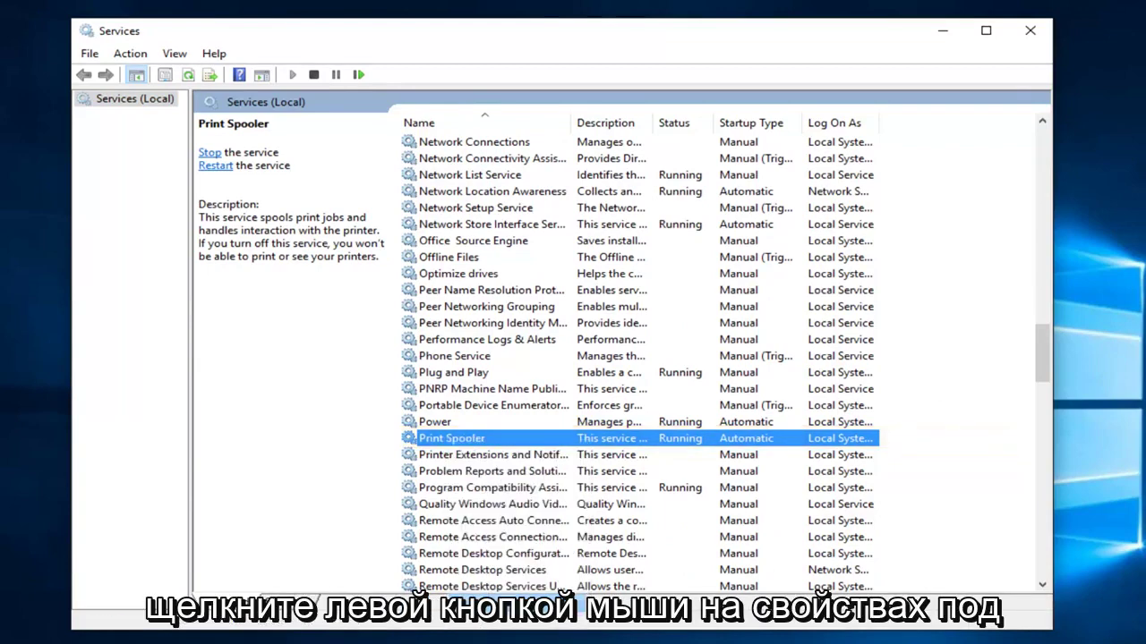
left_click_drag(531, 143, 543, 138)
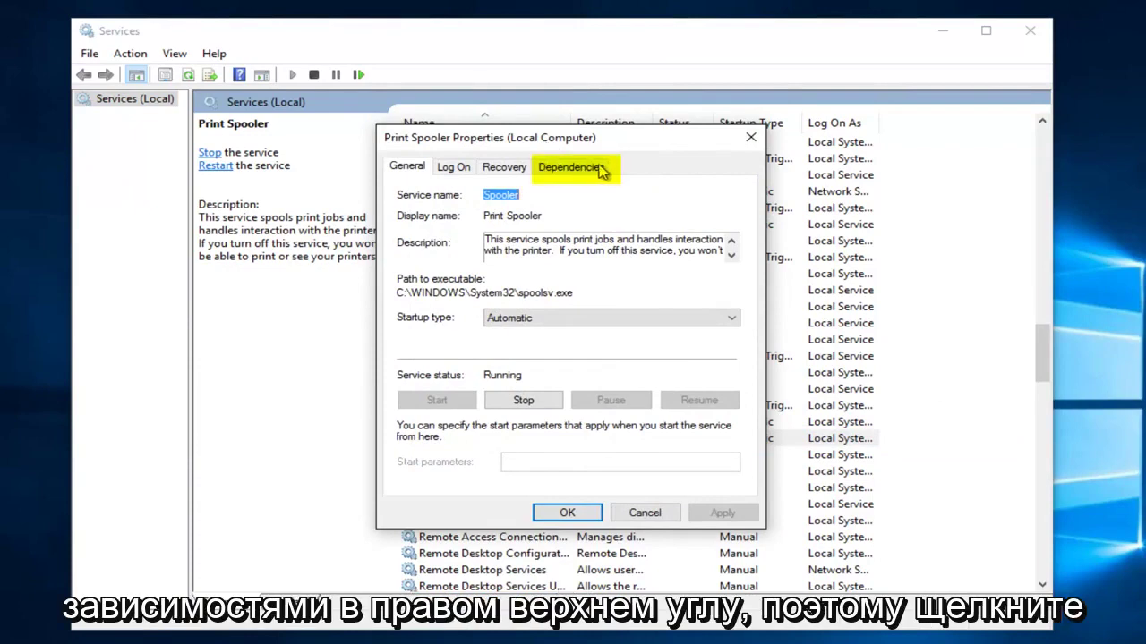
left_click(572, 173)
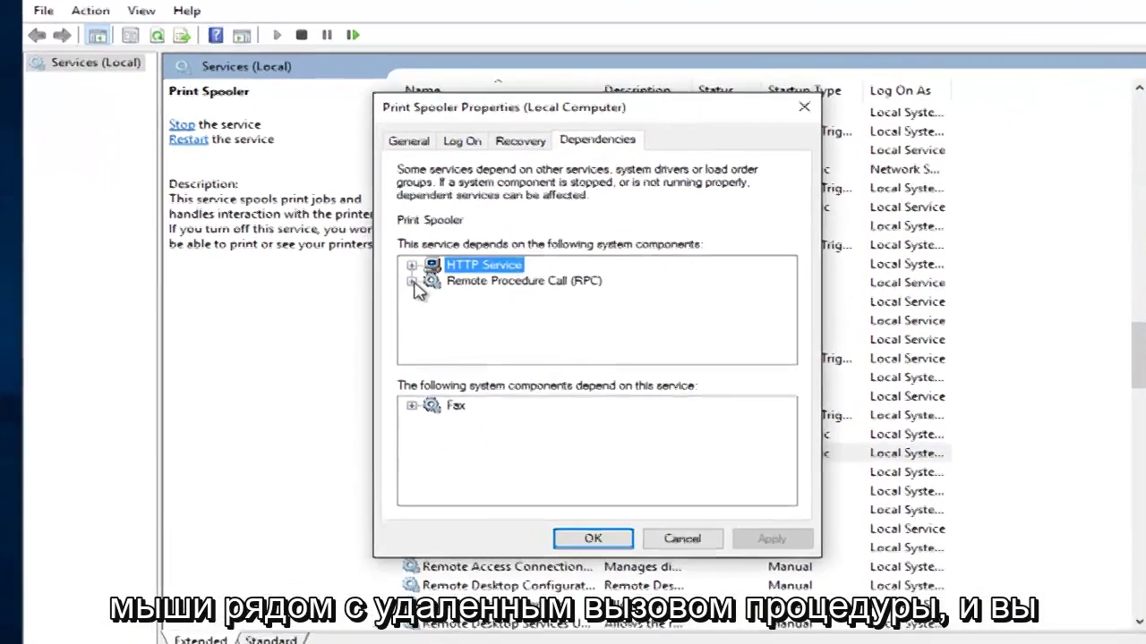
left_click(409, 289)
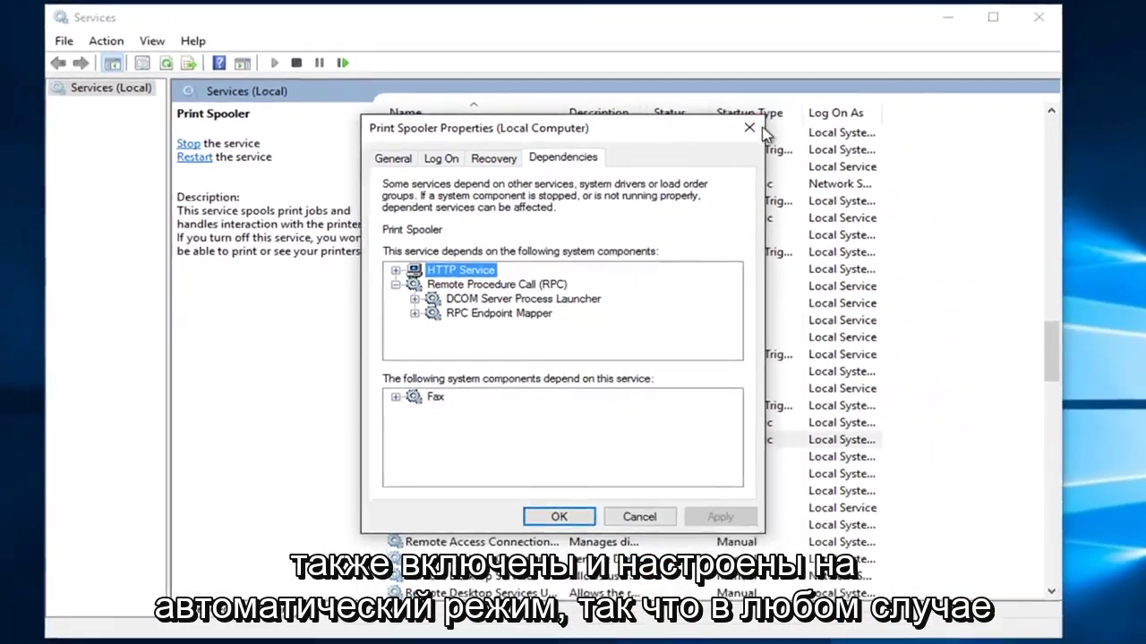
- Reopen Print Spooler's properties and stop the service
left_click(743, 130)
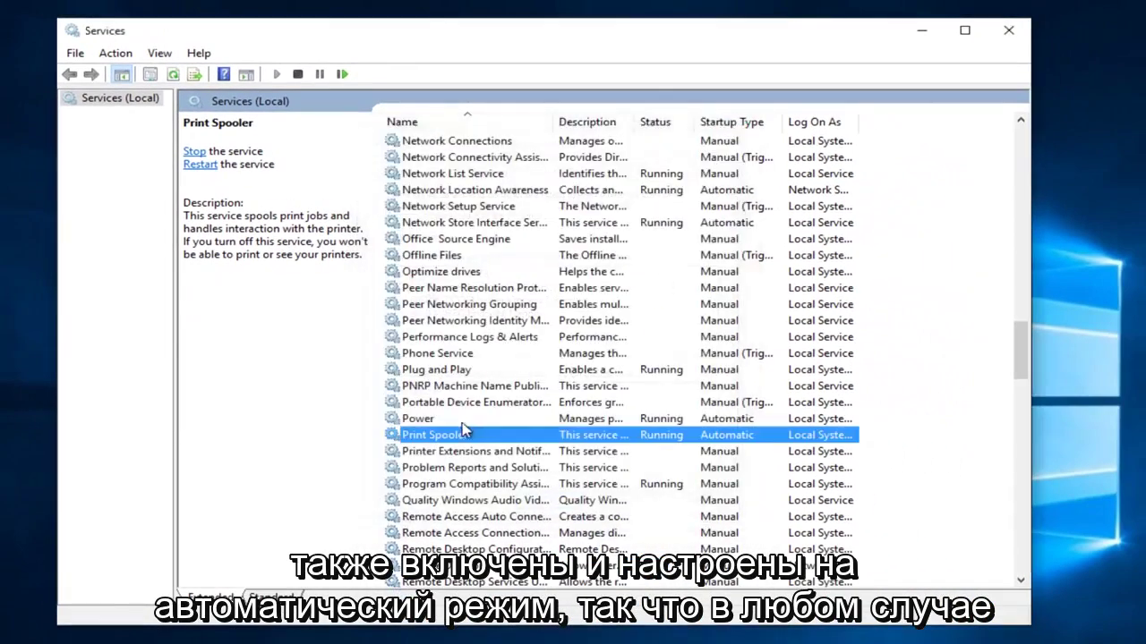
right_click(544, 440)
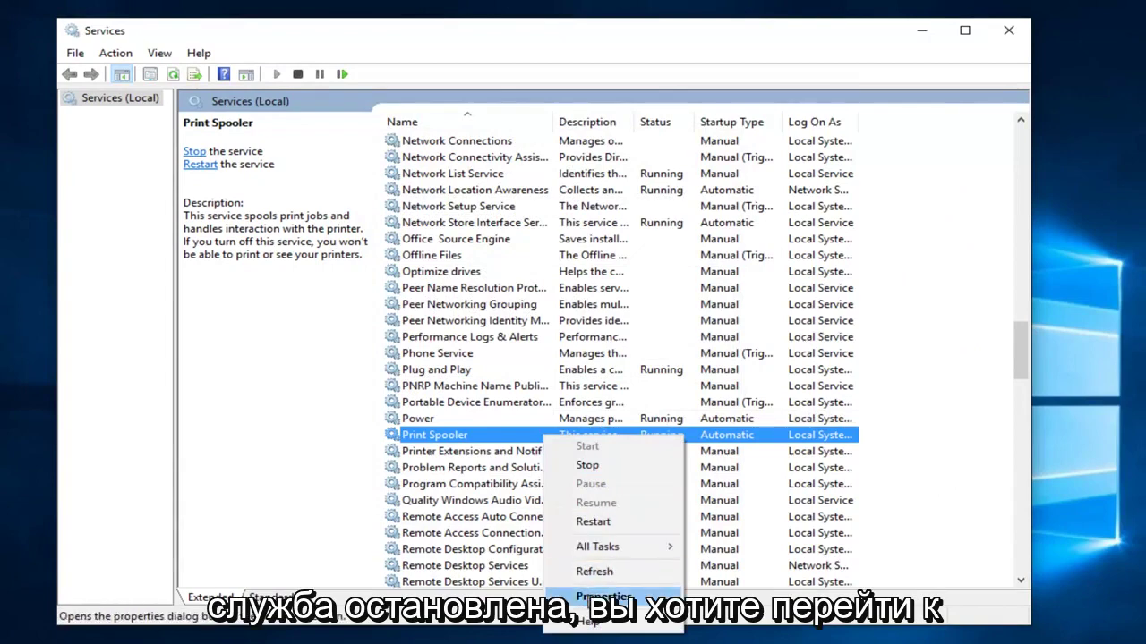
left_click(587, 597)
left_click(522, 399)
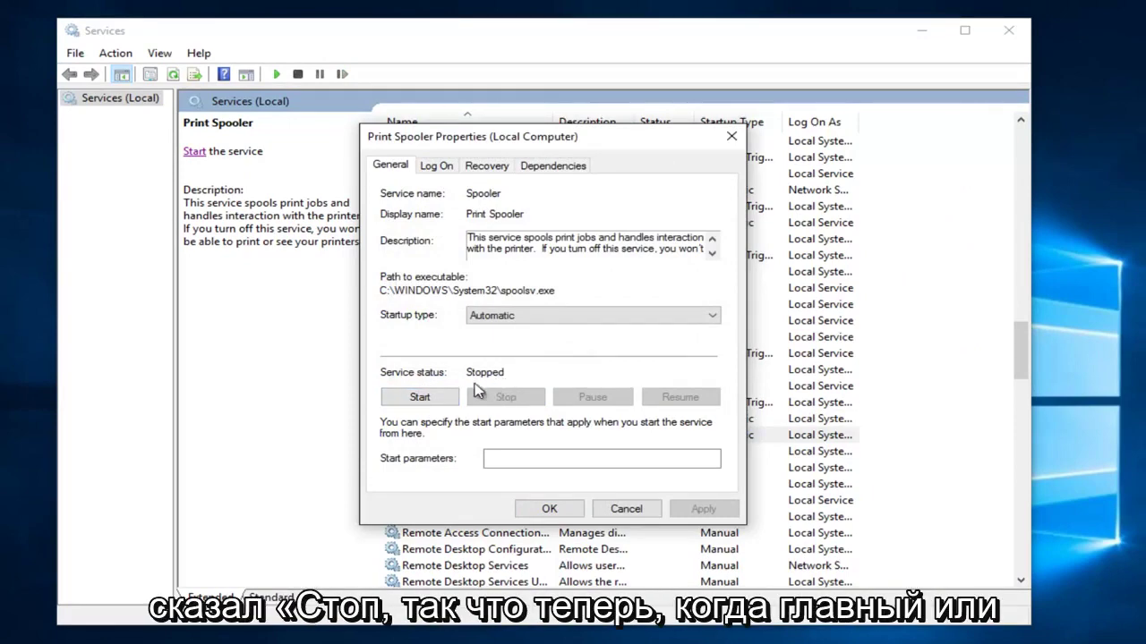
- Show Print Spooler's Dependencies tab with Remote Procedure Call (RPC) expanded
left_click_drag(506, 138, 681, 135)
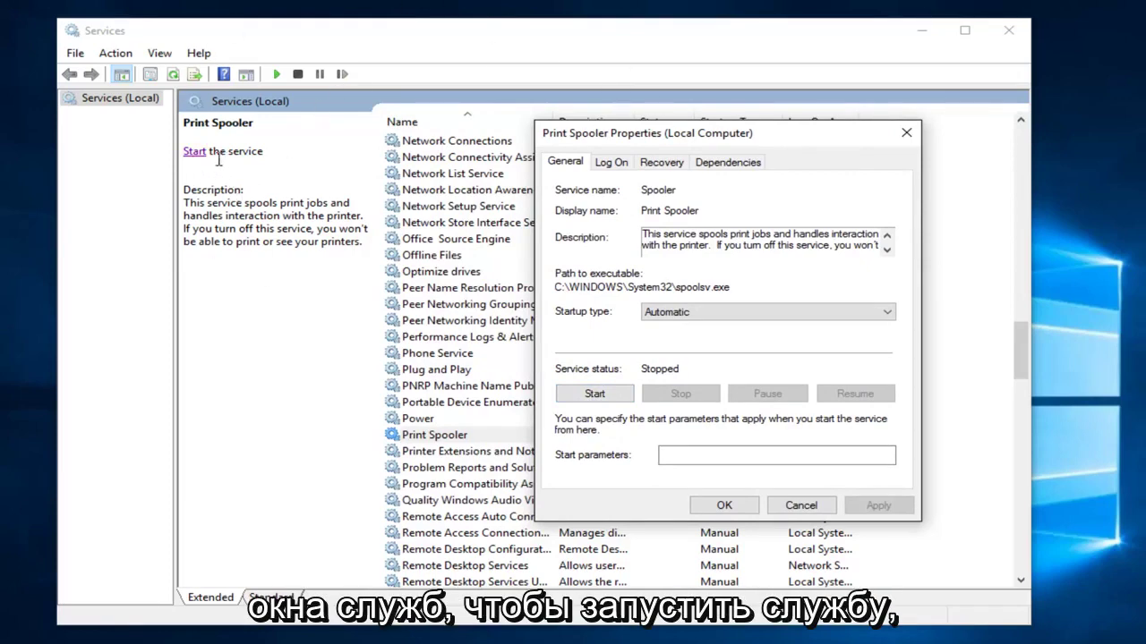
left_click_drag(658, 132, 549, 144)
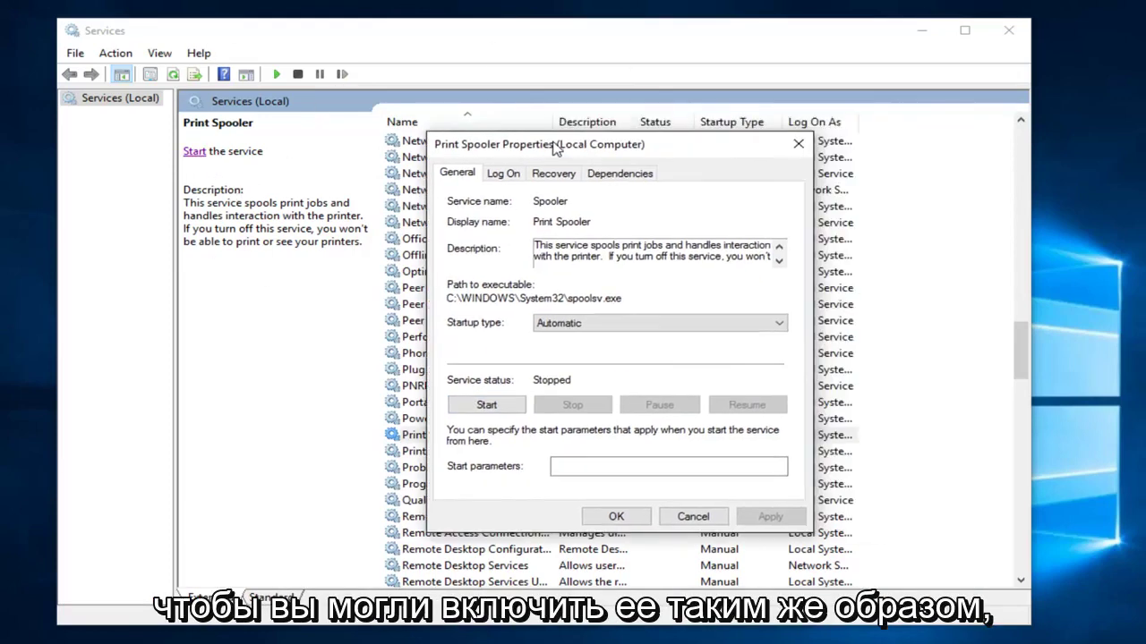
left_click(618, 171)
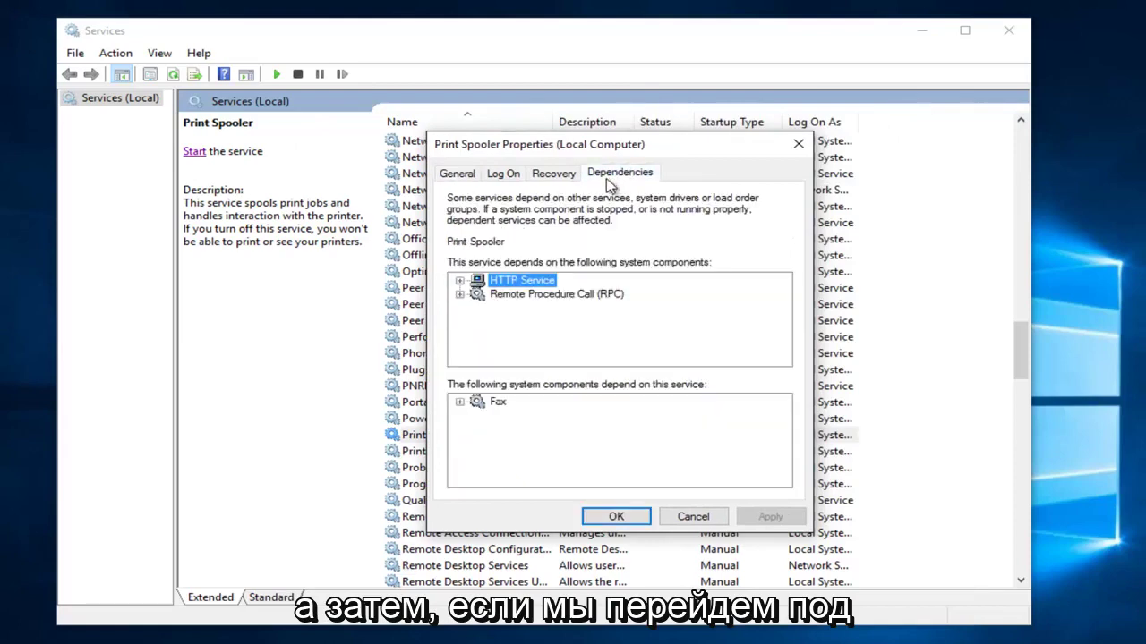
left_click(459, 295)
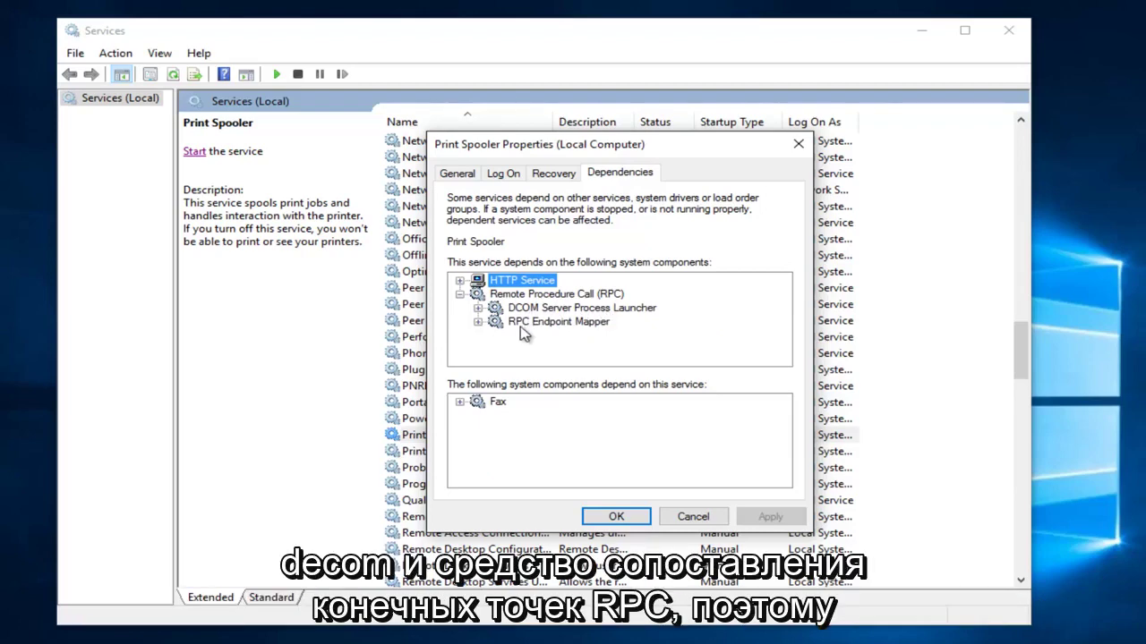
- Cancel Print Spooler's properties and select DCOM Server Process Launcher higher in the list
left_click(699, 521)
scroll(502, 324, "up", 5)
scroll(492, 322, "up", 4)
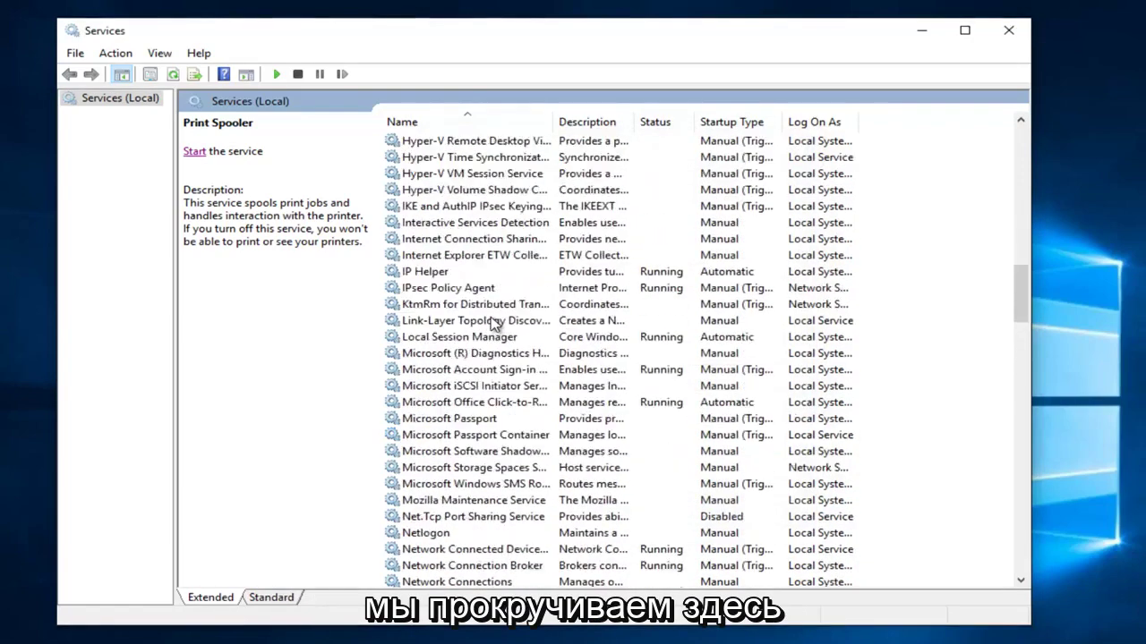
scroll(491, 322, "up", 4)
scroll(488, 323, "up", 4)
scroll(483, 324, "up", 4)
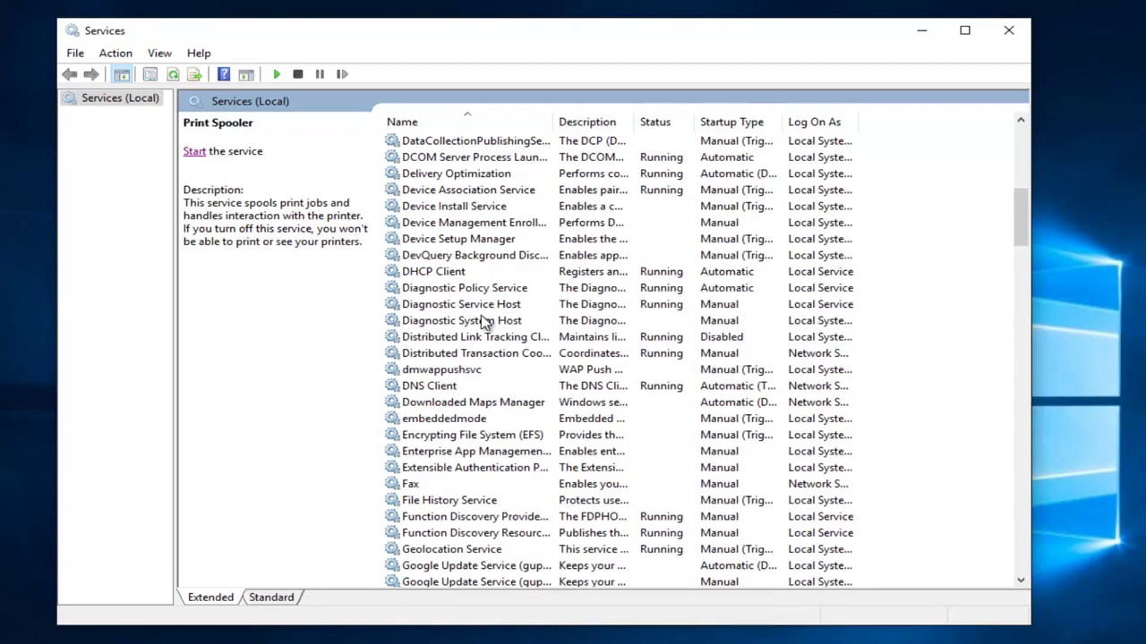
scroll(484, 322, "up", 2)
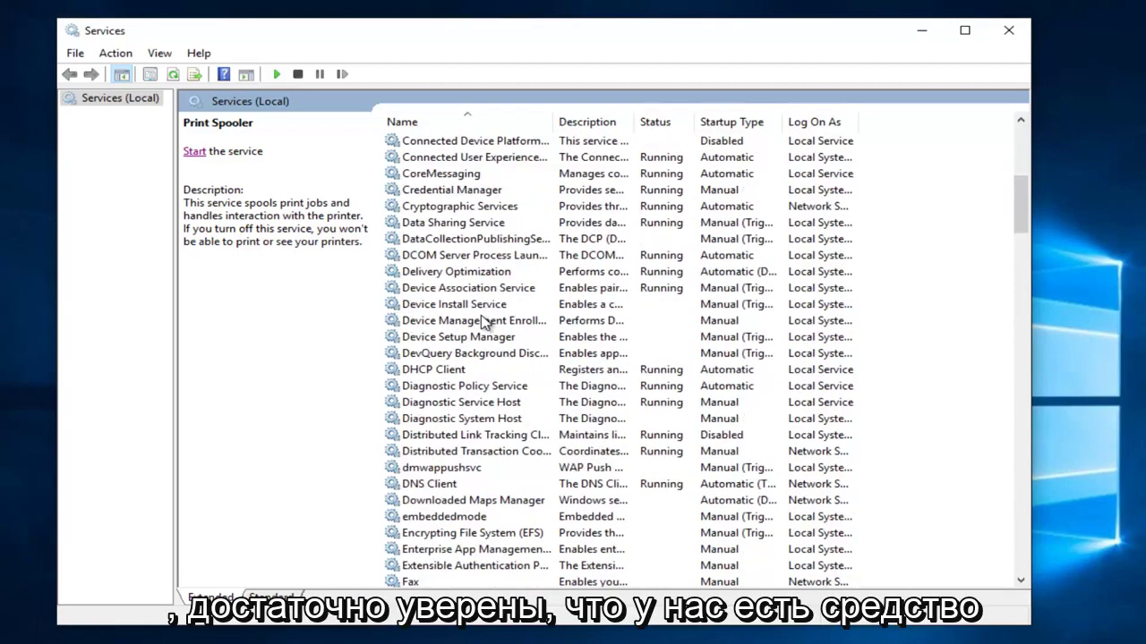
left_click(433, 257)
- Widen the Name column and check DCOM Server Process Launcher is Running and Automatic
left_click_drag(552, 122, 636, 122)
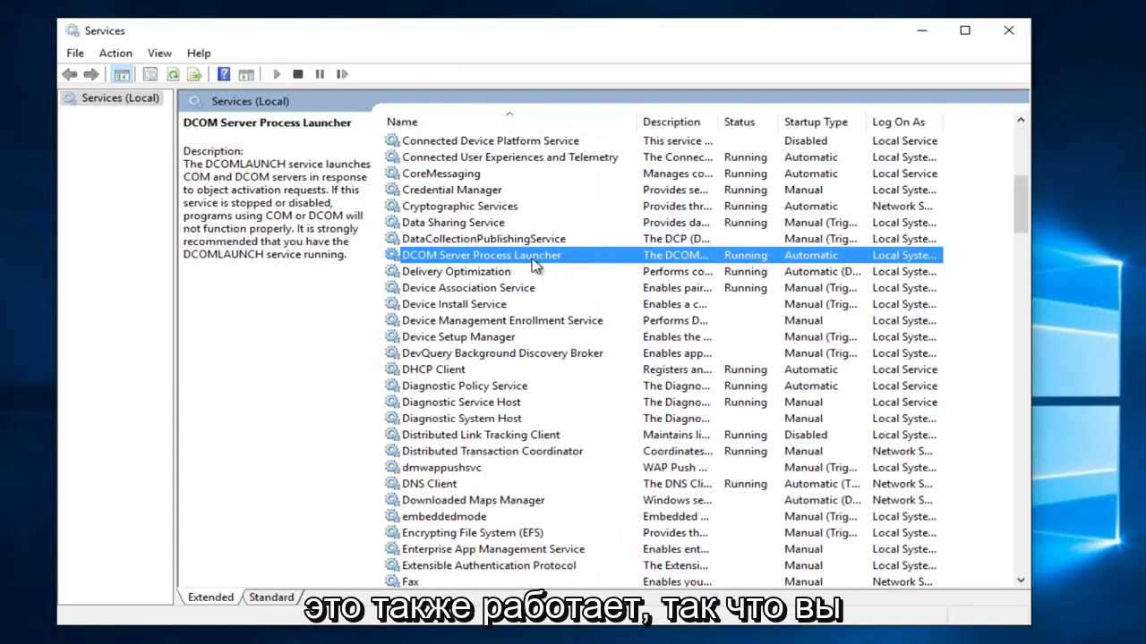
right_click(472, 258)
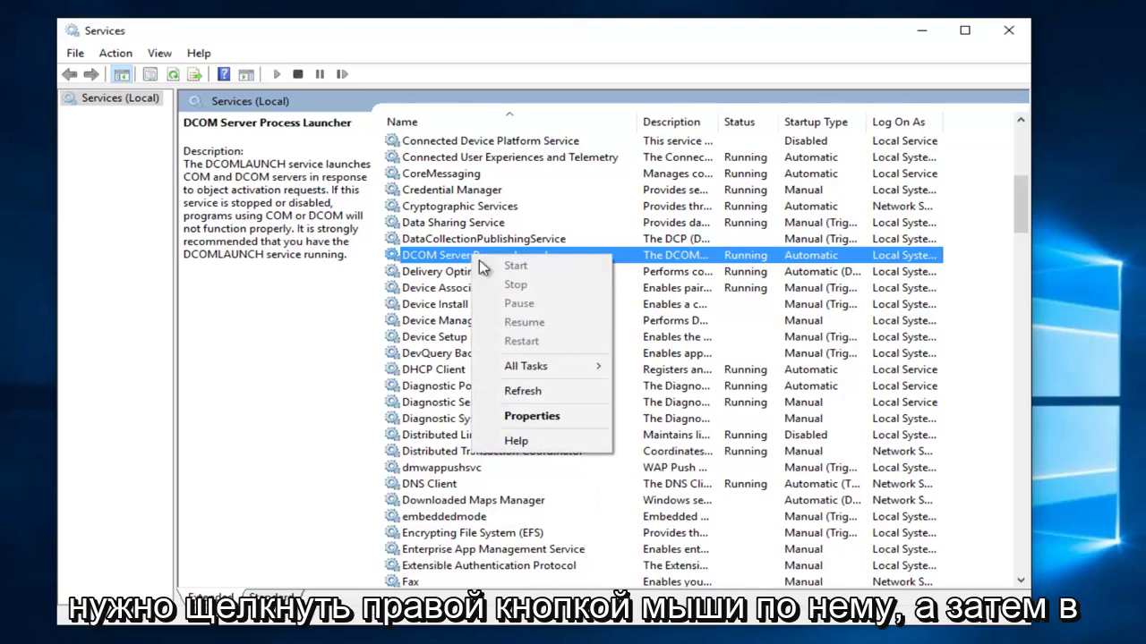
left_click(515, 415)
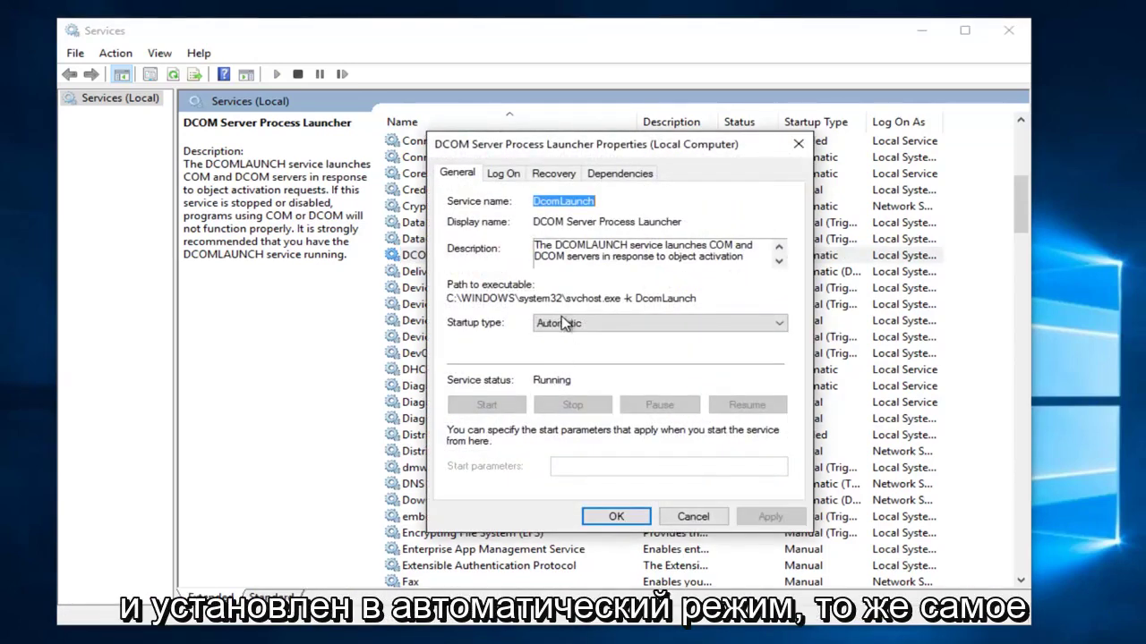
left_click(797, 143)
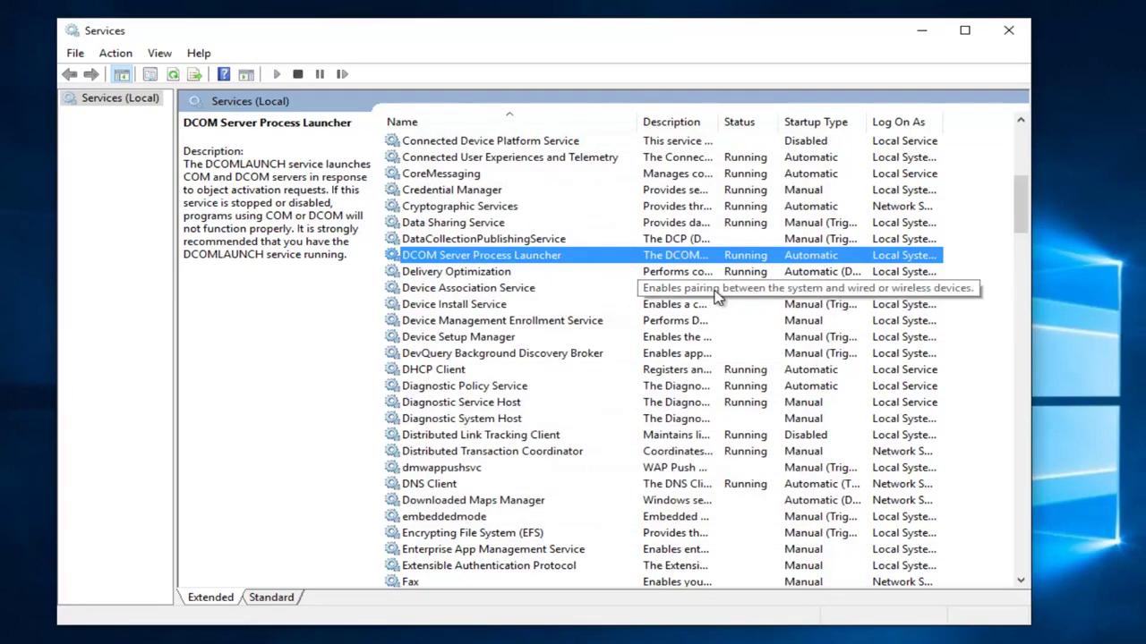
- Scroll down to RPC Endpoint Mapper and verify its properties show Running and Automatic startup
scroll(646, 374, "down", 2)
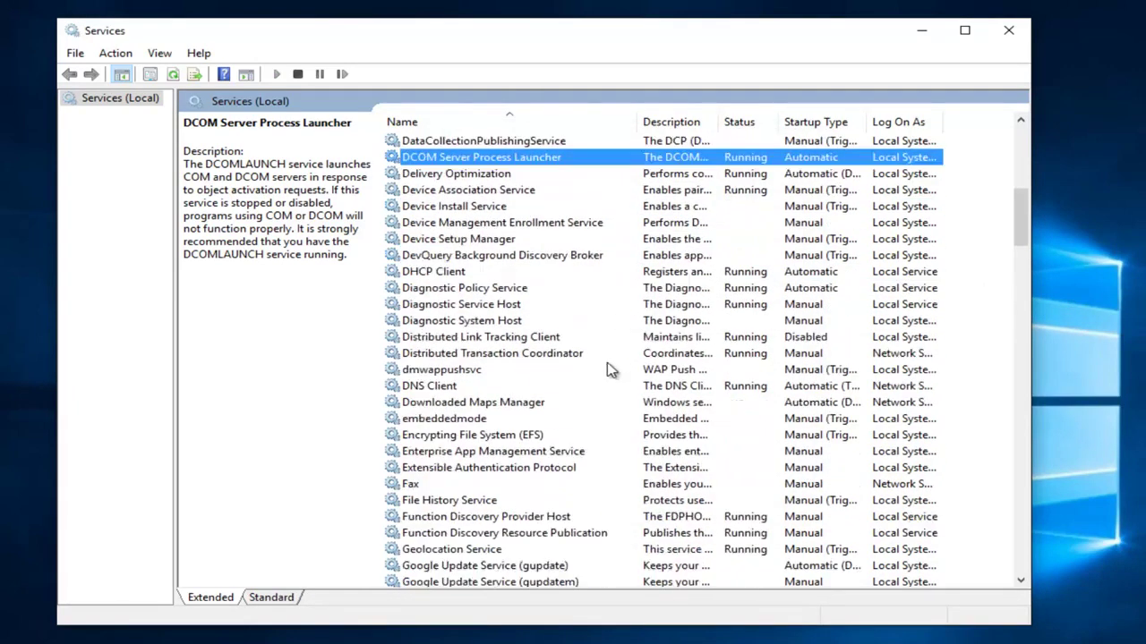
scroll(578, 378, "down", 2)
scroll(572, 379, "down", 3)
scroll(573, 379, "down", 3)
scroll(568, 383, "down", 3)
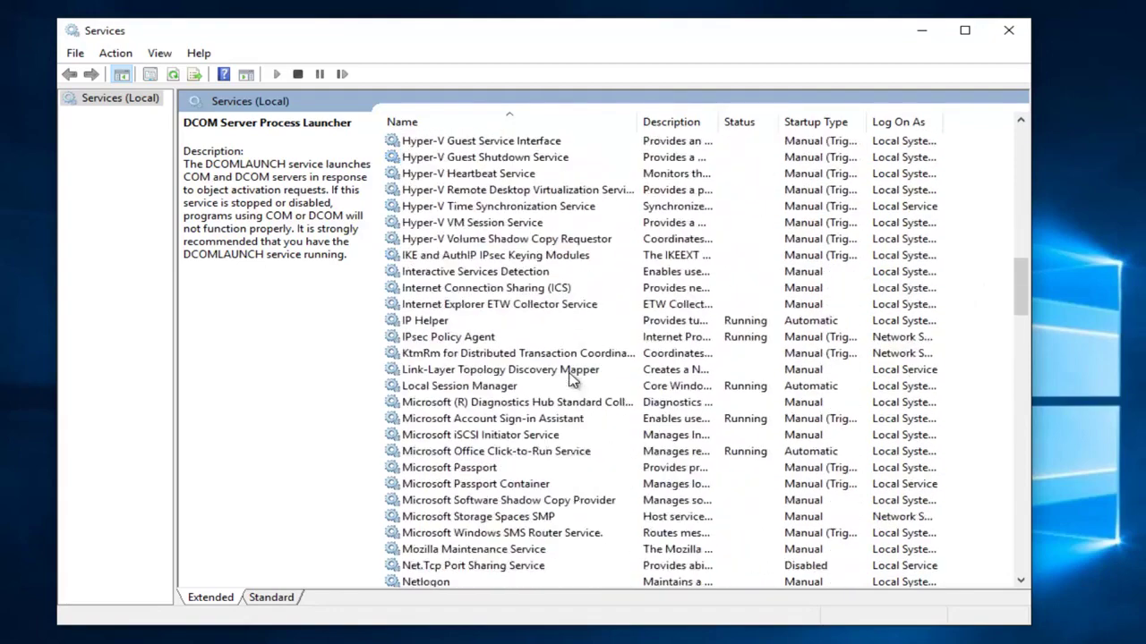
scroll(567, 376, "down", 2)
scroll(555, 369, "down", 5)
scroll(519, 398, "down", 1)
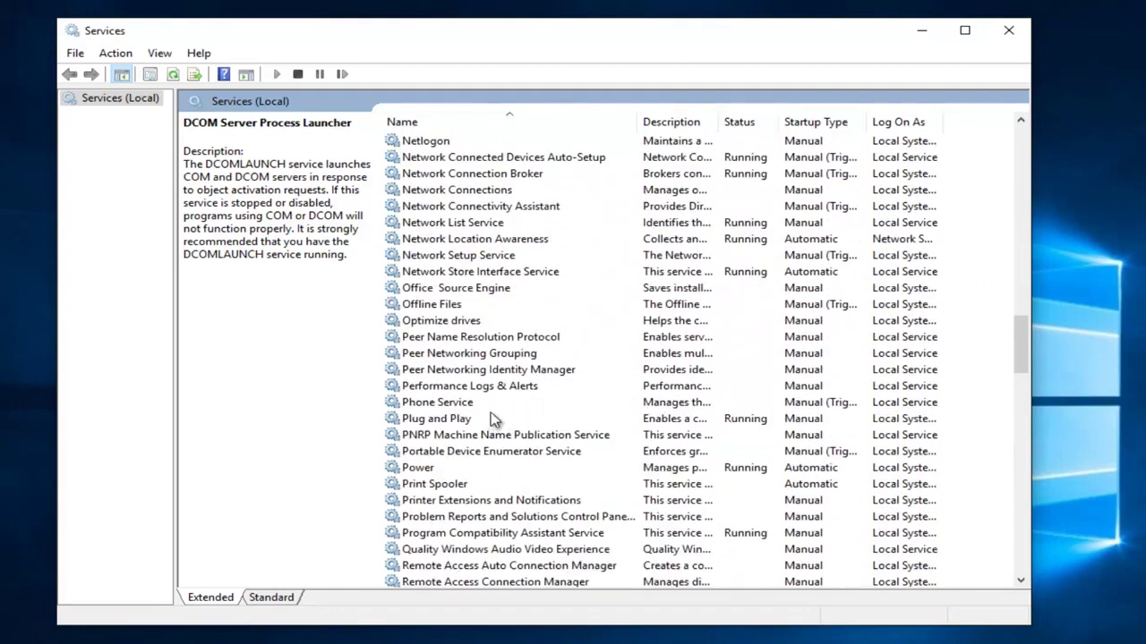
scroll(500, 416, "down", 2)
scroll(495, 411, "down", 2)
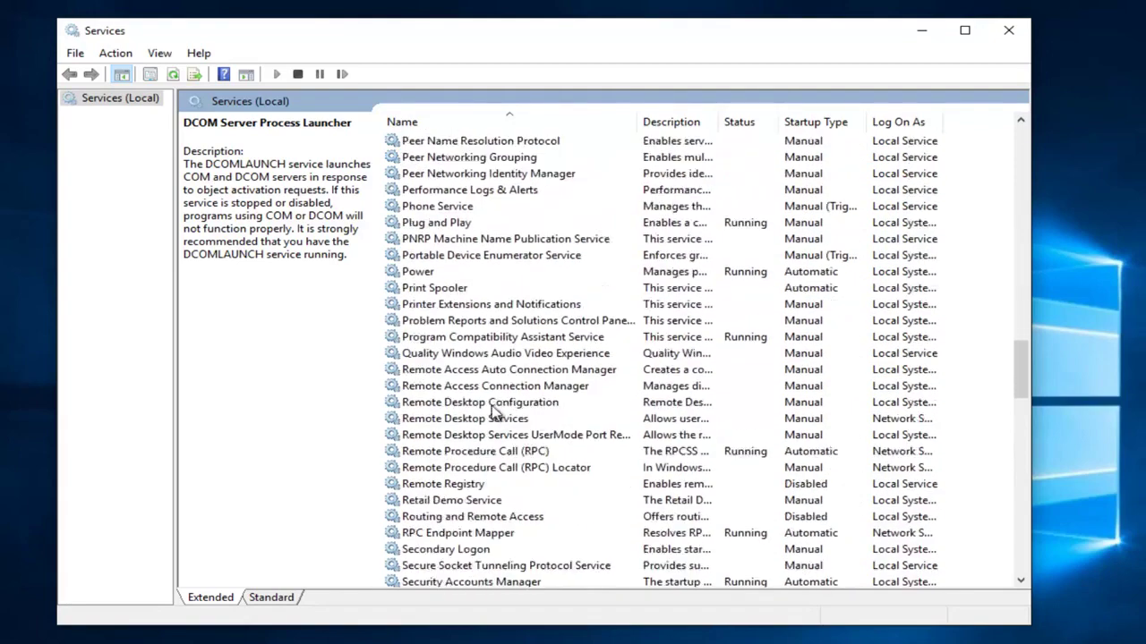
left_click(434, 534)
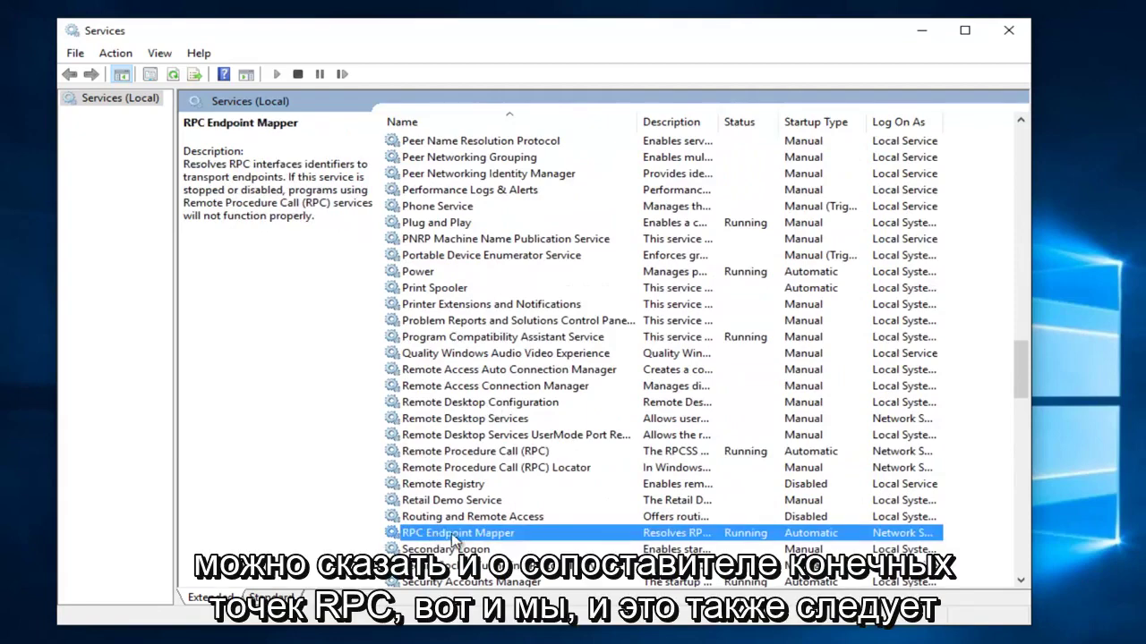
right_click(512, 534)
left_click(545, 492)
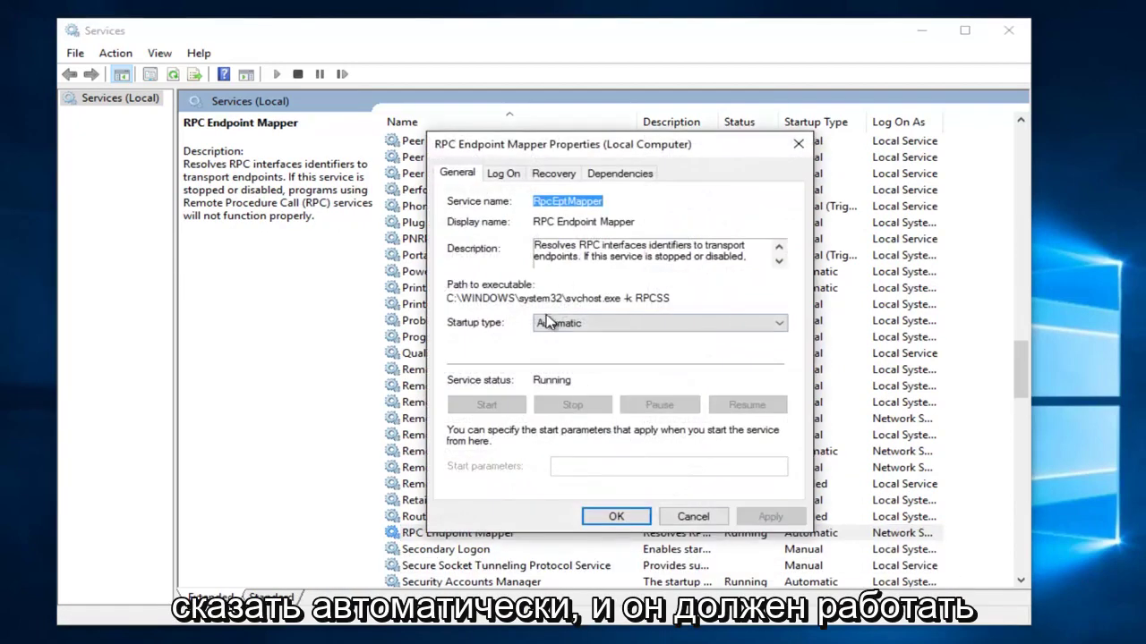
left_click(693, 518)
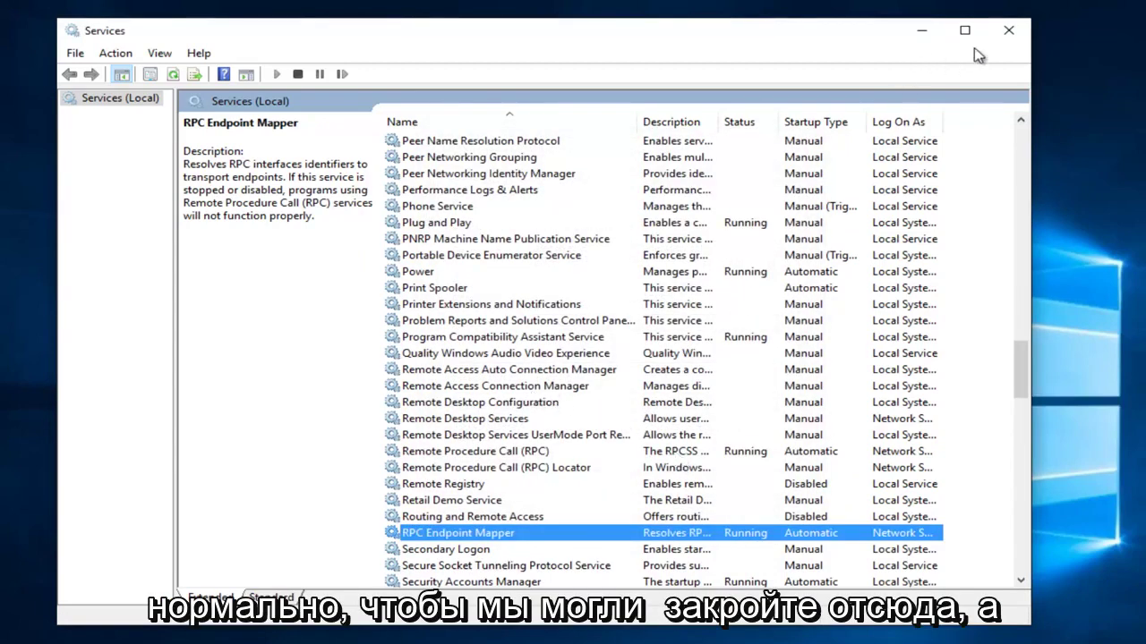
- Close the Services window, leaving the empty desktop
left_click(1009, 31)
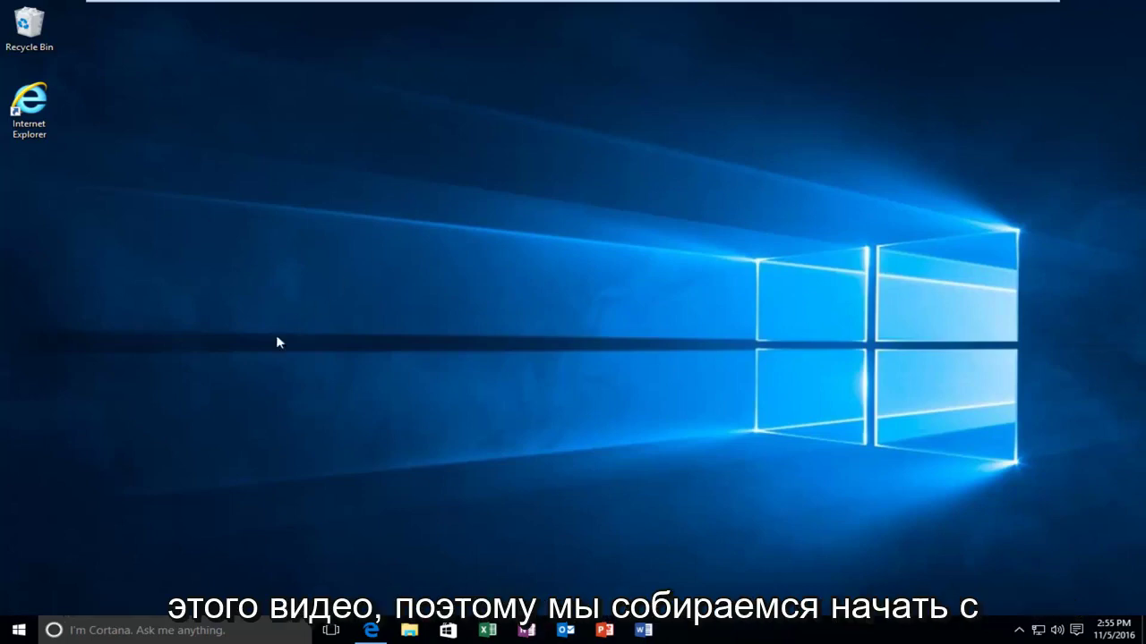
- Search the Start menu for 'system' and open the System control panel
left_click(17, 629)
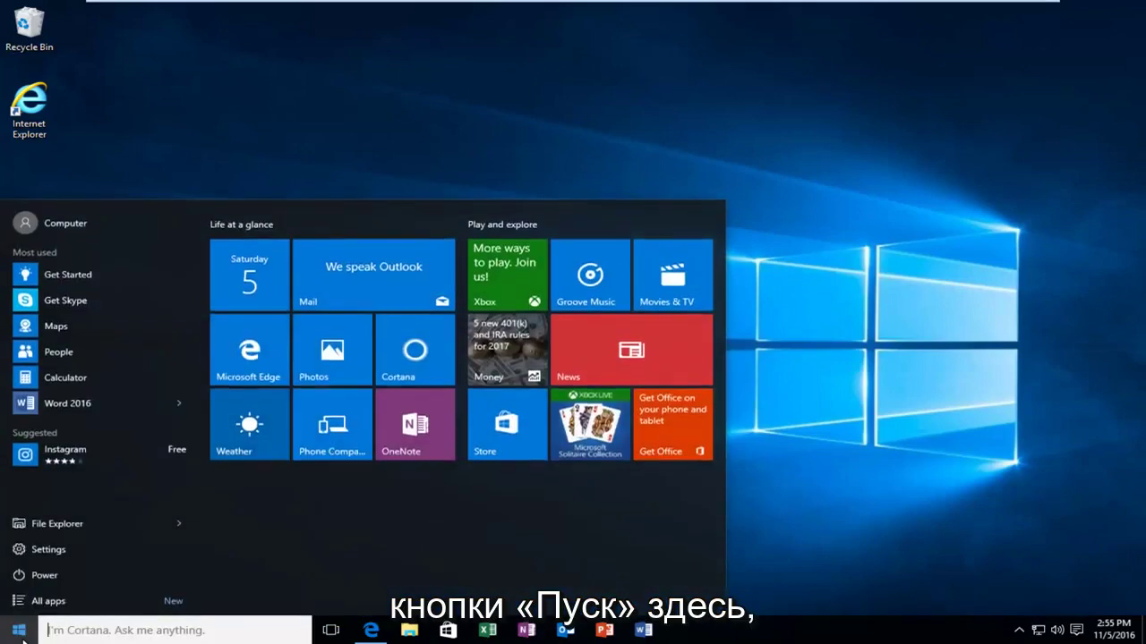
type("s")
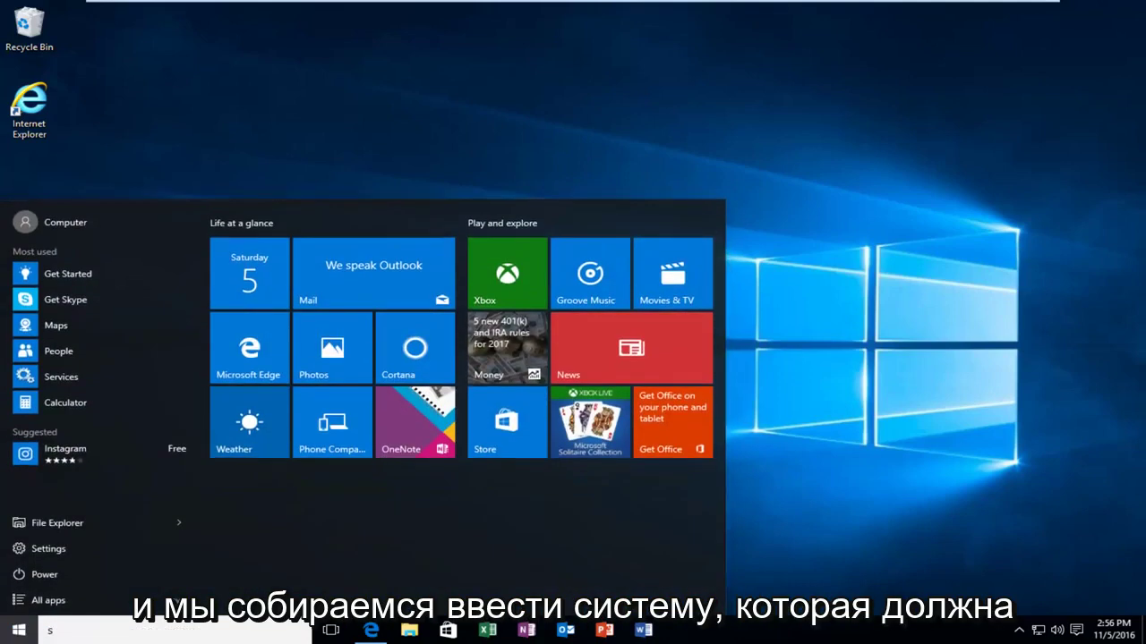
type("ystem")
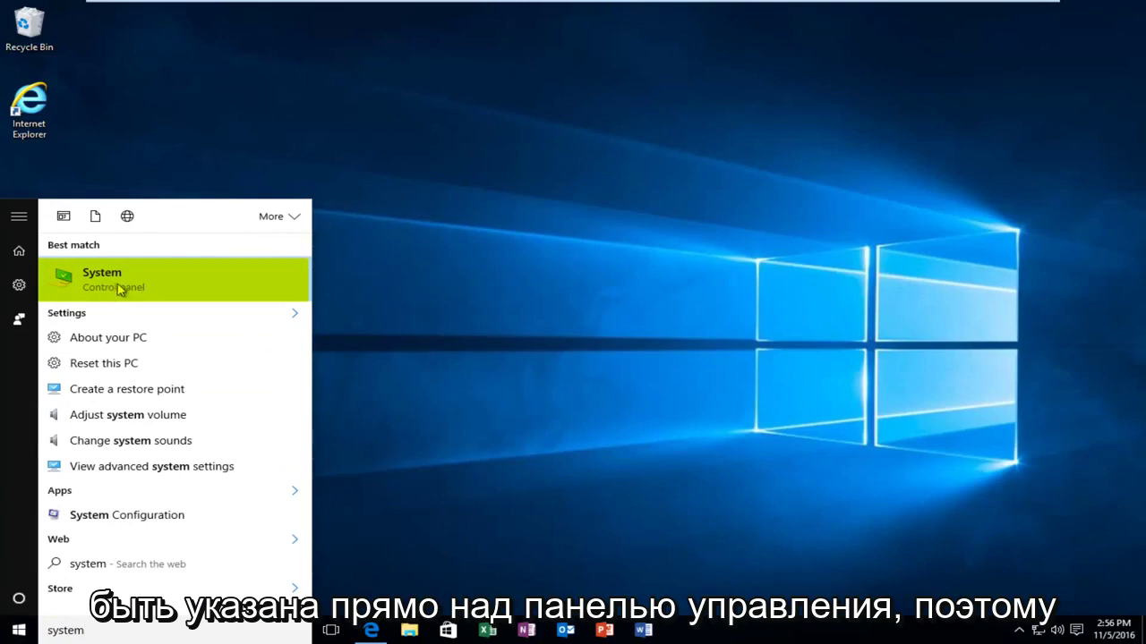
left_click(106, 287)
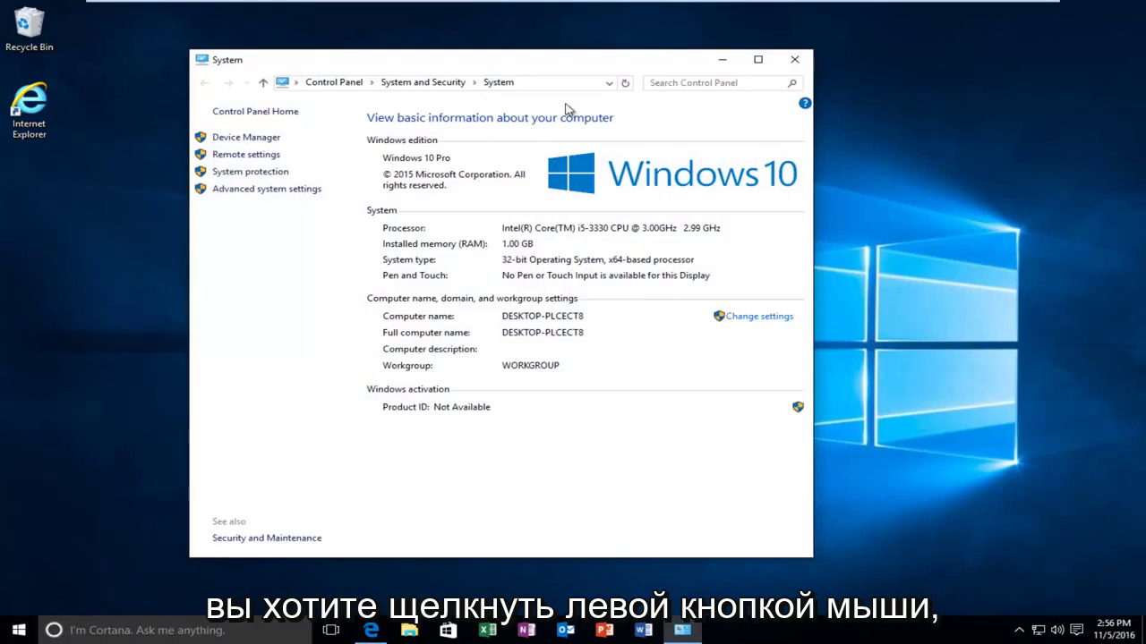
- Maximize the System window and open Advanced system settings
left_click(758, 60)
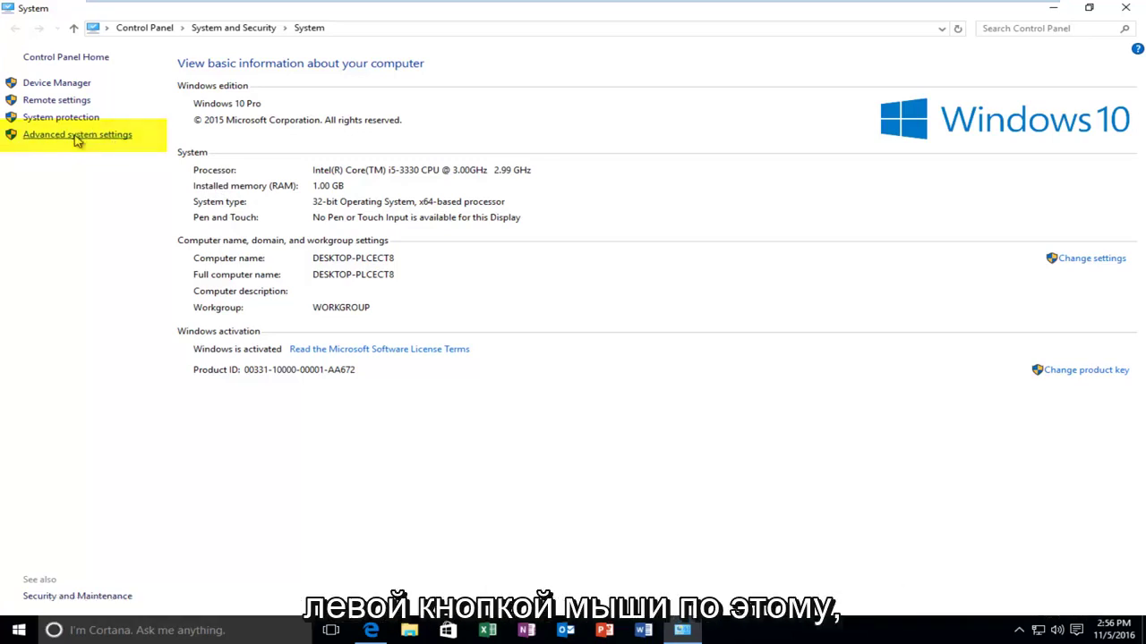
left_click(77, 136)
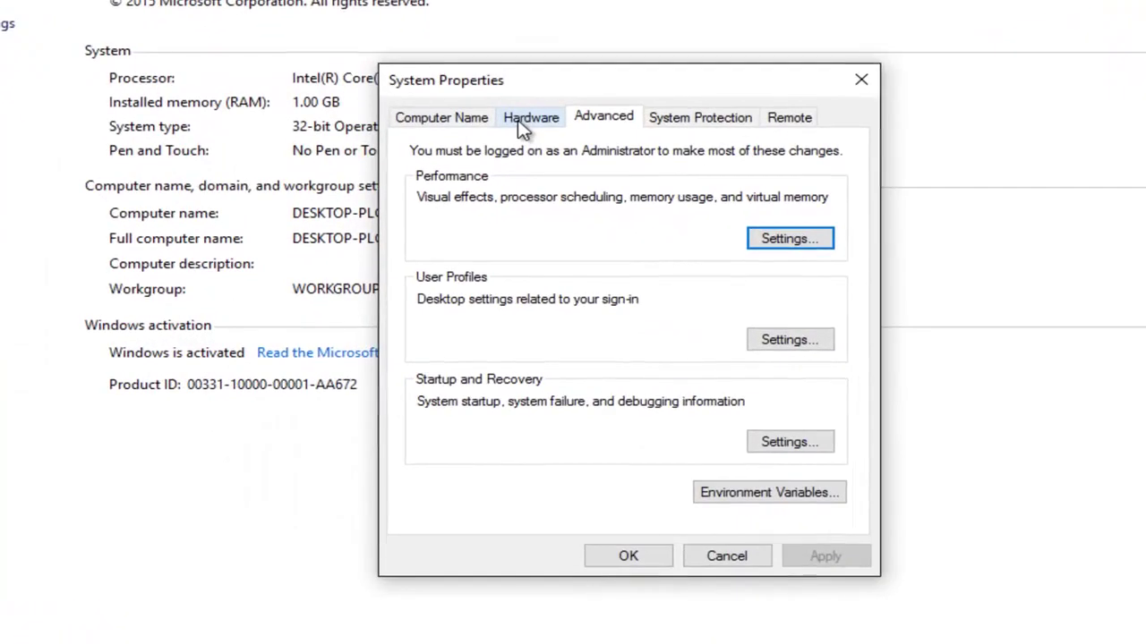
- Look through the Hardware and Computer Name tabs, then open Performance Options from Advanced
left_click(532, 119)
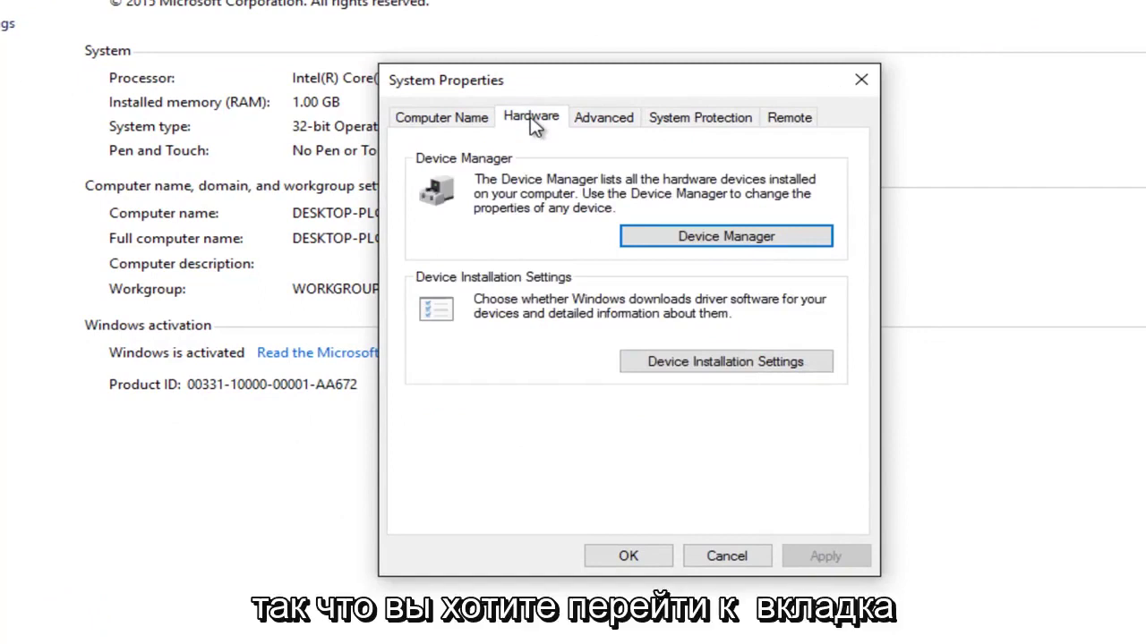
left_click(441, 120)
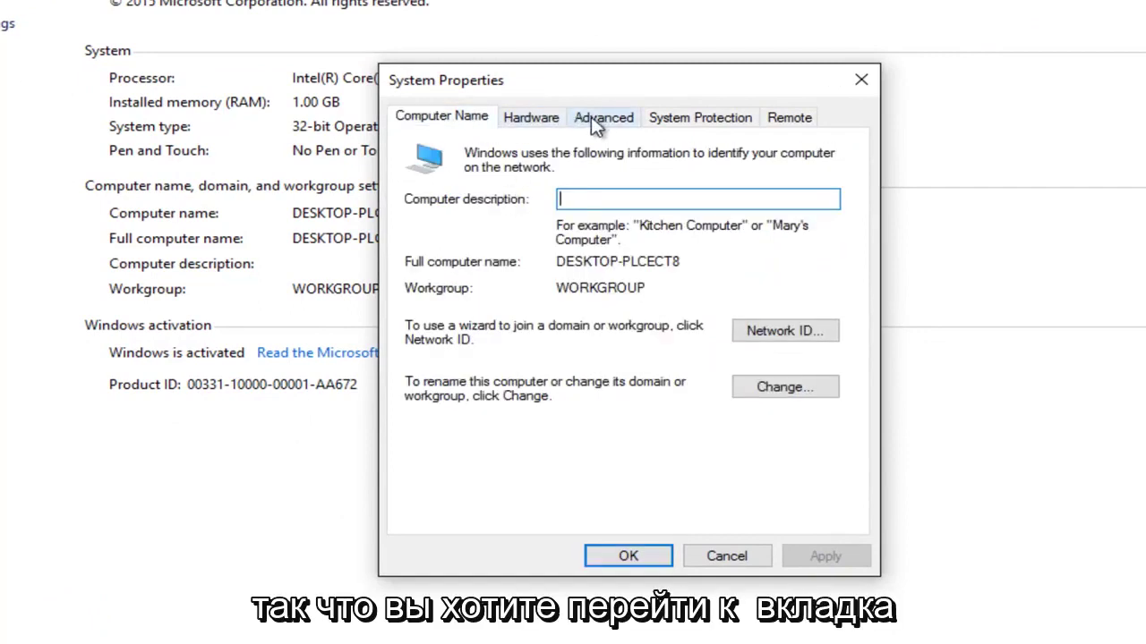
left_click(617, 124)
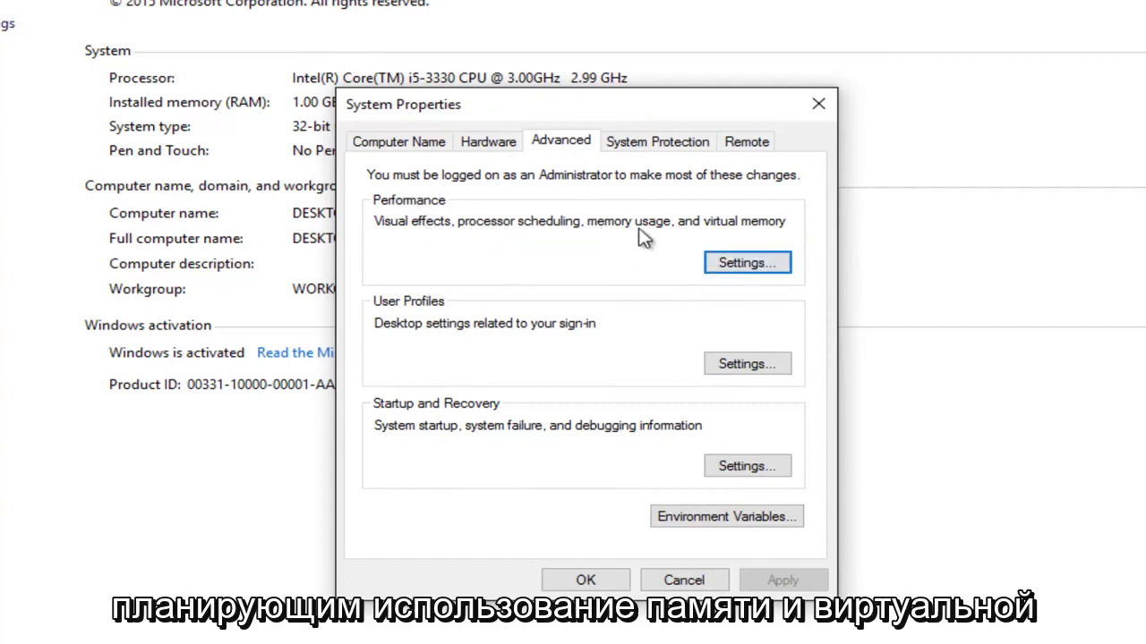
left_click(745, 275)
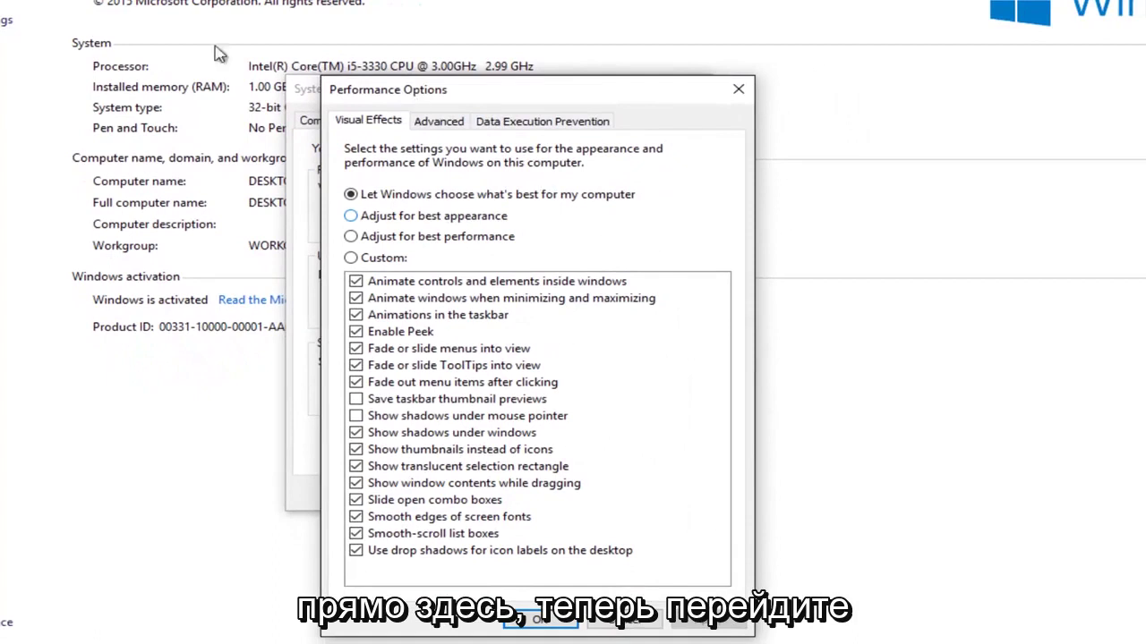
- On the Data Execution Prevention tab, choose 'Turn on DEP for all programs and services except those I select'
left_click_drag(476, 93, 485, 31)
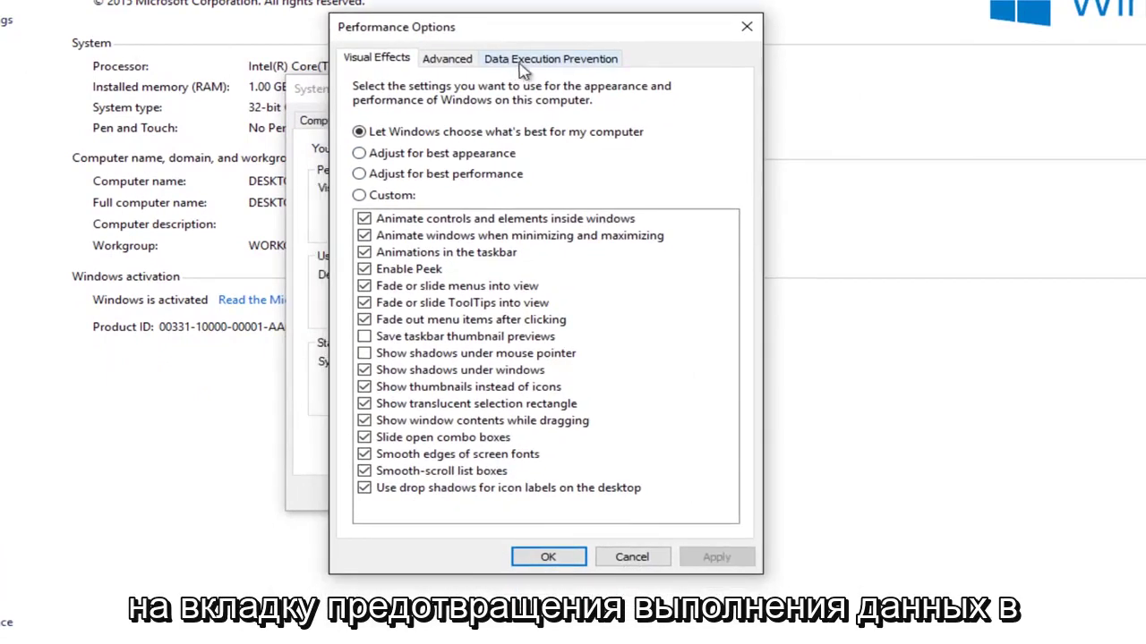
left_click(566, 62)
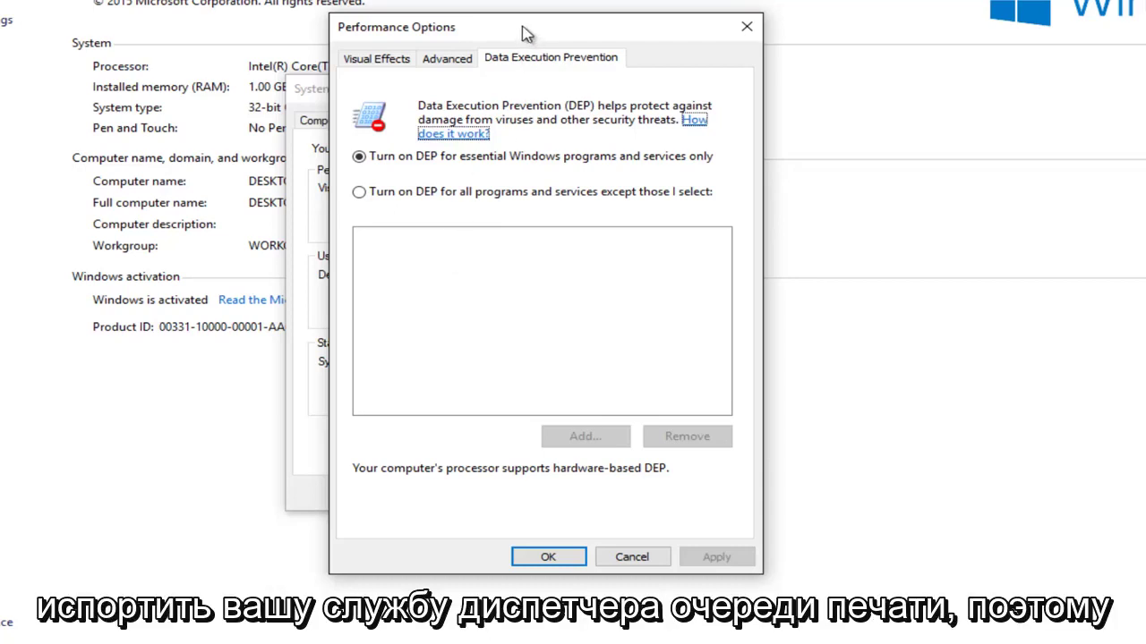
left_click_drag(524, 33, 520, 17)
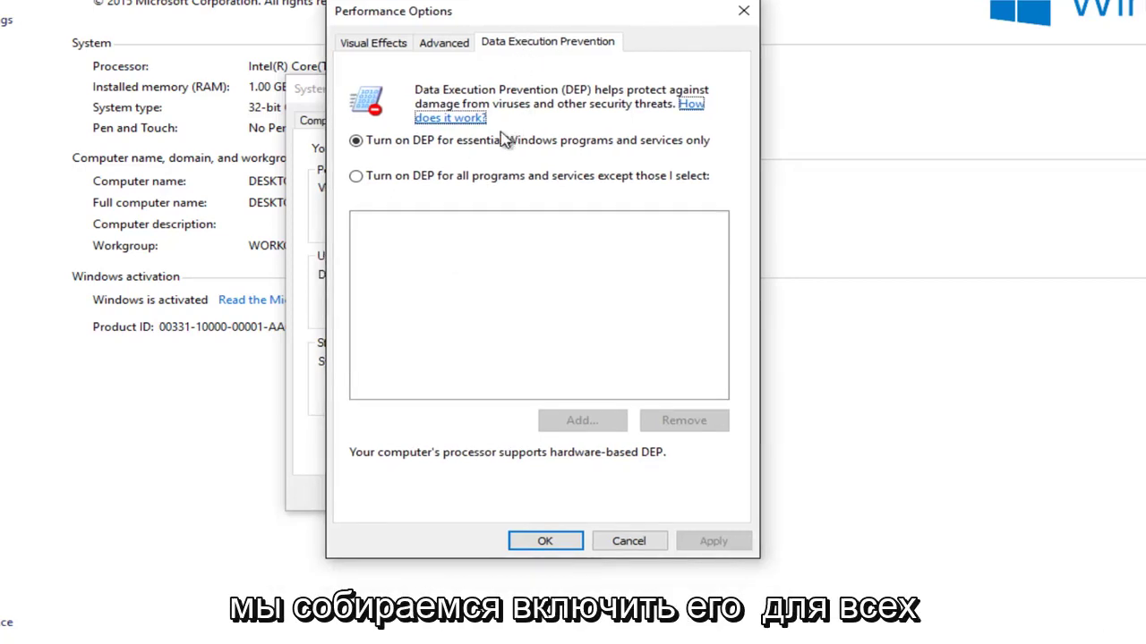
left_click(376, 177)
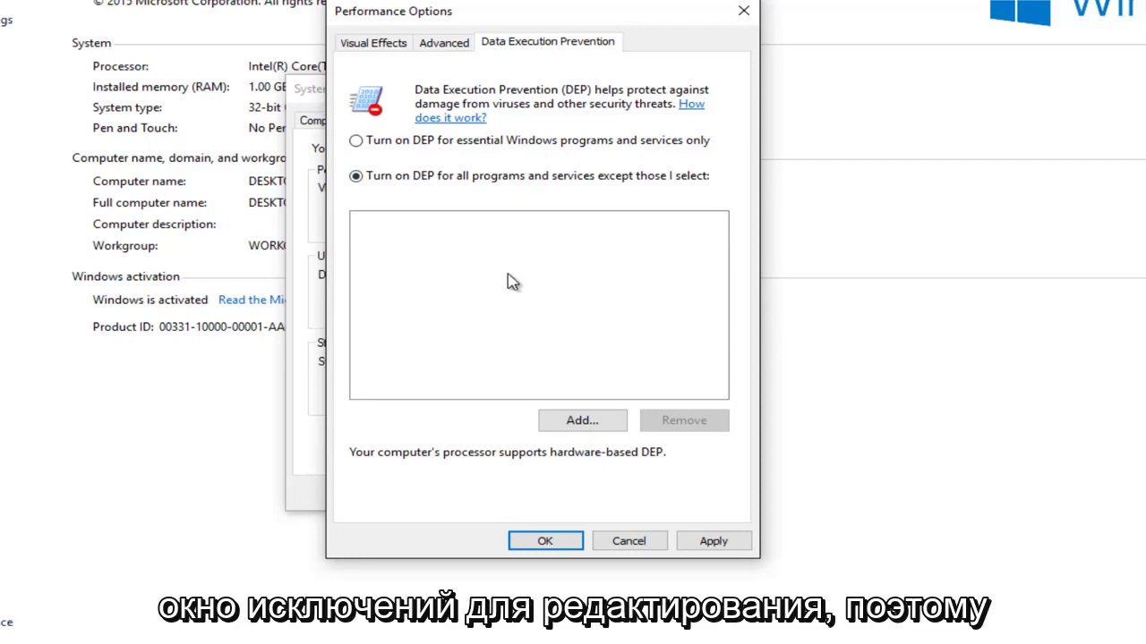
- Try adding spoolsv from System32 as a DEP exception, which triggers a cannot-disable warning
left_click(573, 426)
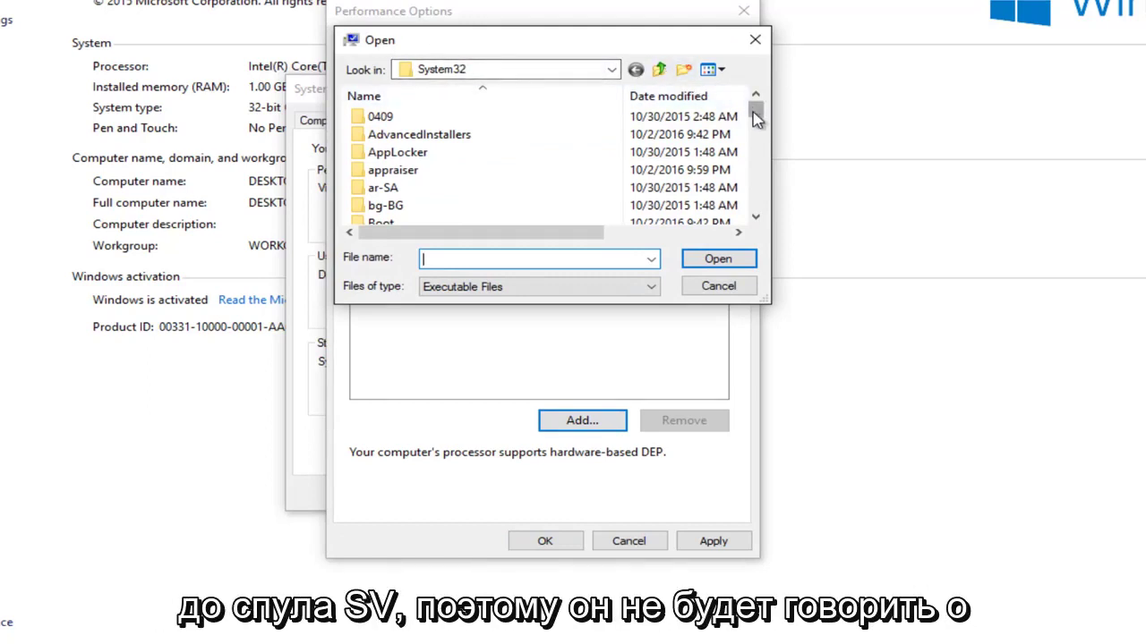
left_click_drag(757, 112, 756, 173)
scroll(537, 201, "down", 3)
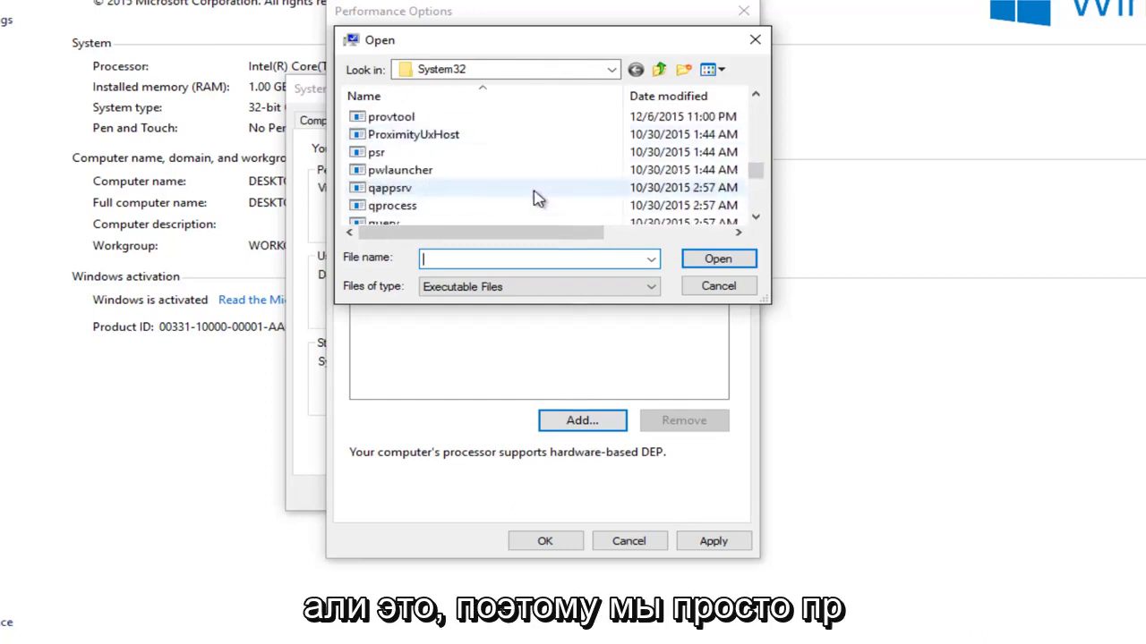
scroll(534, 196, "down", 2)
scroll(534, 194, "down", 2)
scroll(531, 192, "down", 1)
scroll(528, 192, "down", 3)
scroll(525, 187, "down", 3)
scroll(522, 187, "down", 2)
scroll(519, 188, "down", 4)
scroll(516, 187, "down", 4)
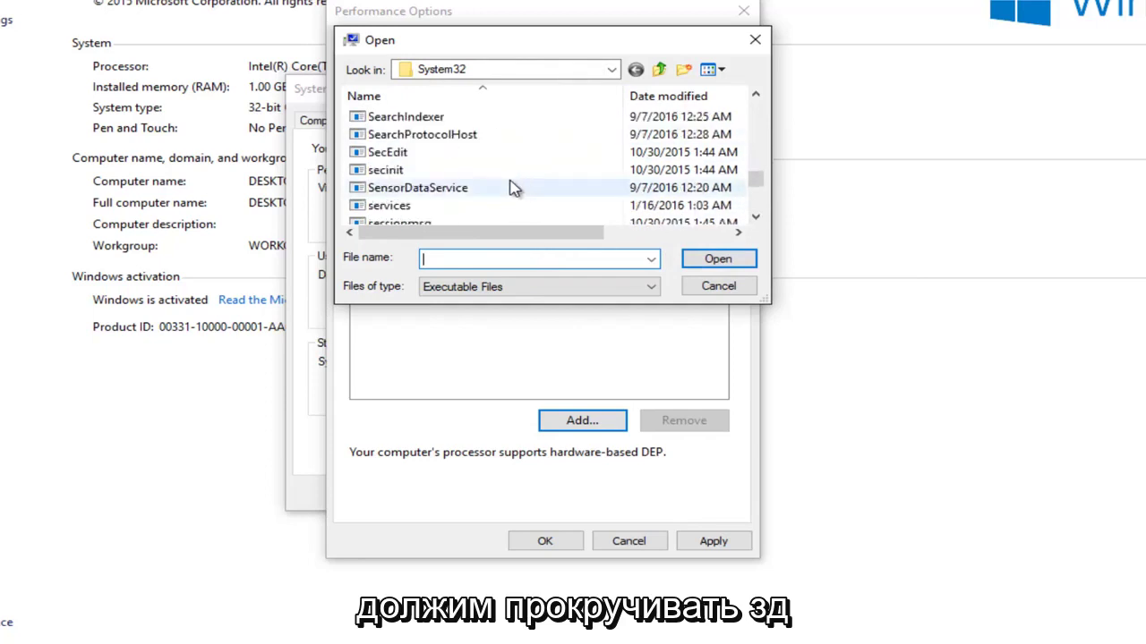
scroll(510, 185, "down", 1)
scroll(508, 185, "down", 2)
scroll(507, 184, "down", 1)
scroll(505, 185, "down", 1)
scroll(506, 182, "down", 1)
scroll(499, 183, "down", 1)
scroll(497, 181, "down", 2)
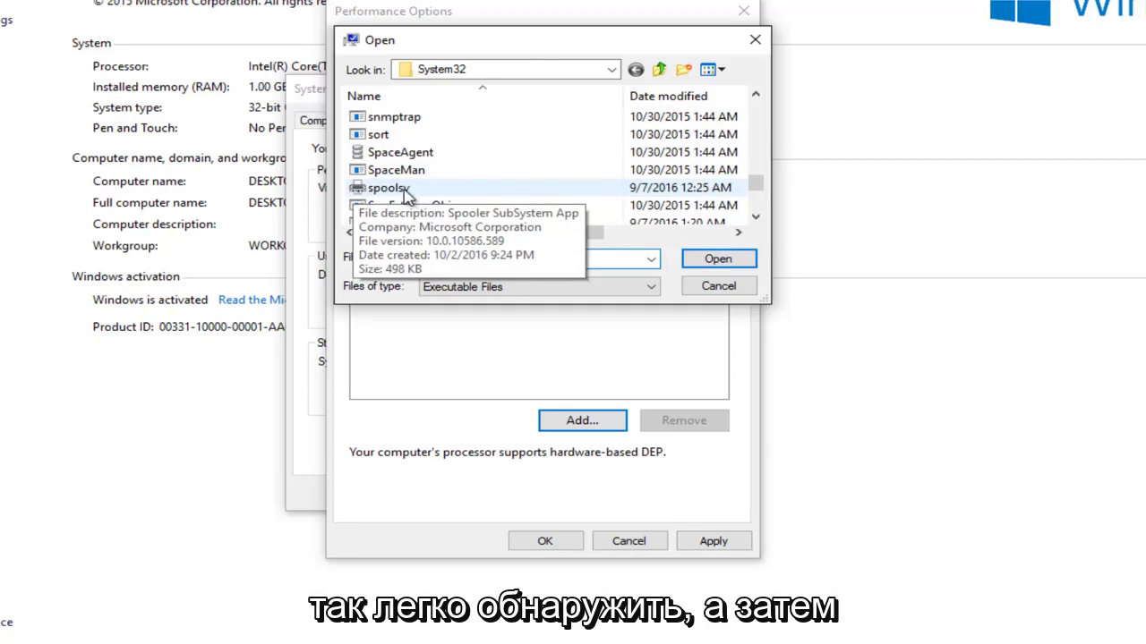
left_click(394, 190)
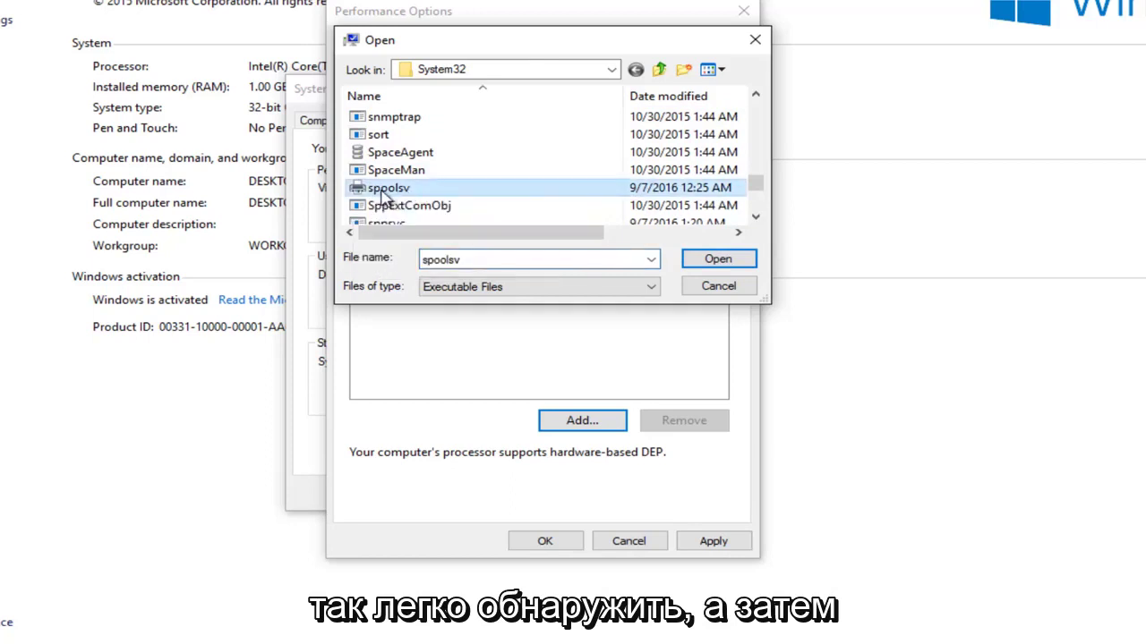
left_click(704, 261)
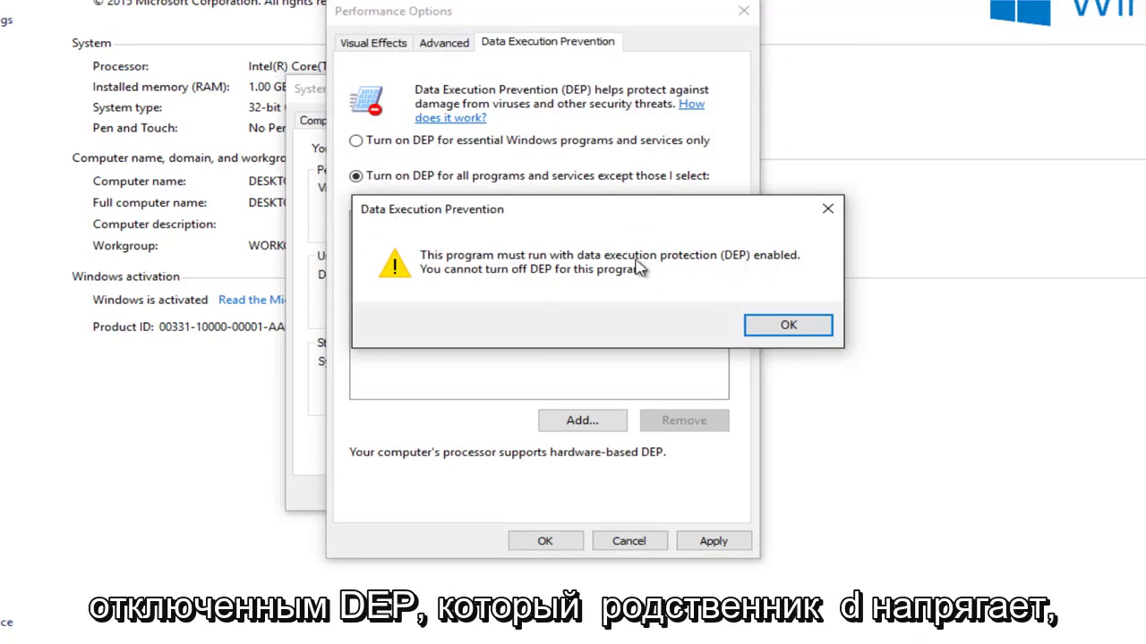
- Move the DEP warning aside and acknowledge it with OK
left_click_drag(586, 215, 553, 219)
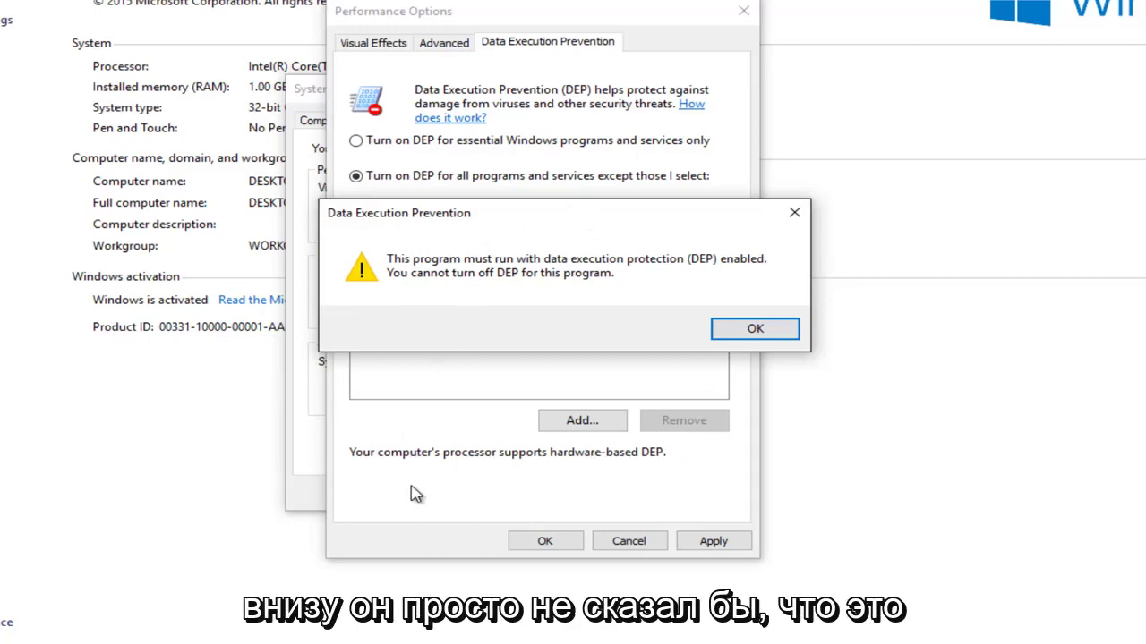
left_click(796, 211)
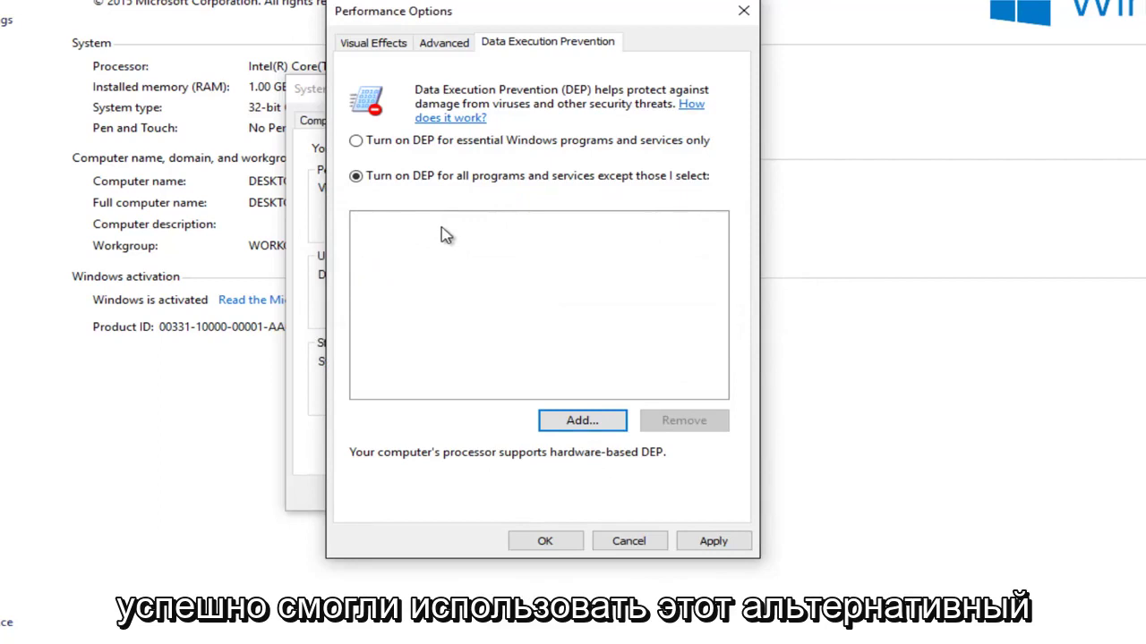
- Apply the all-programs DEP setting, accept the restart notice, and close Performance Options
left_click(716, 543)
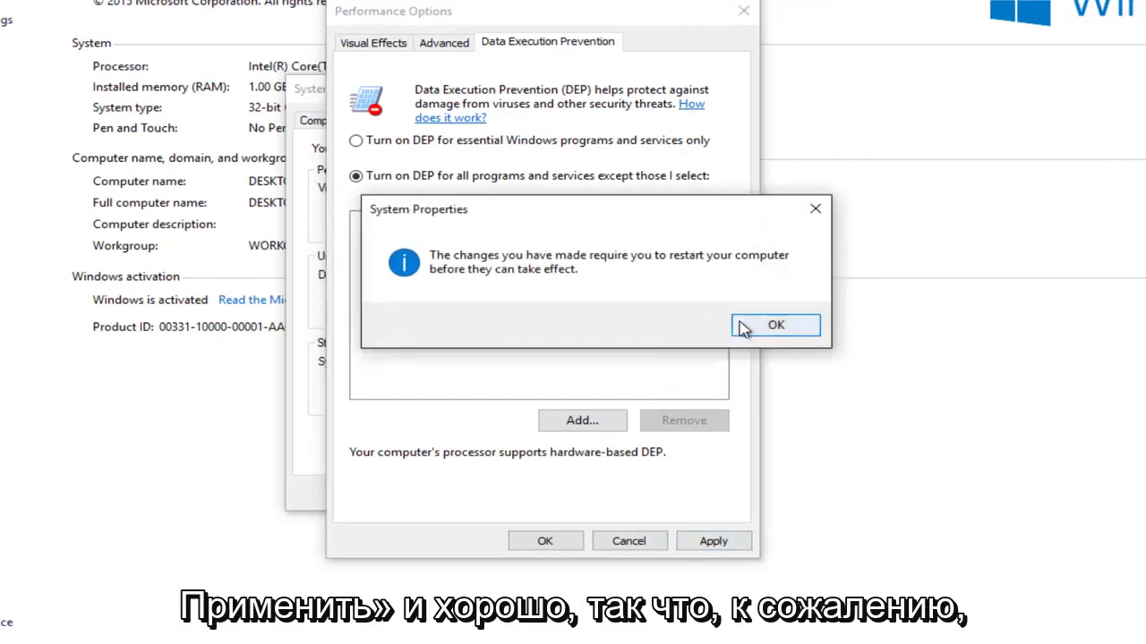
left_click(741, 329)
left_click(542, 541)
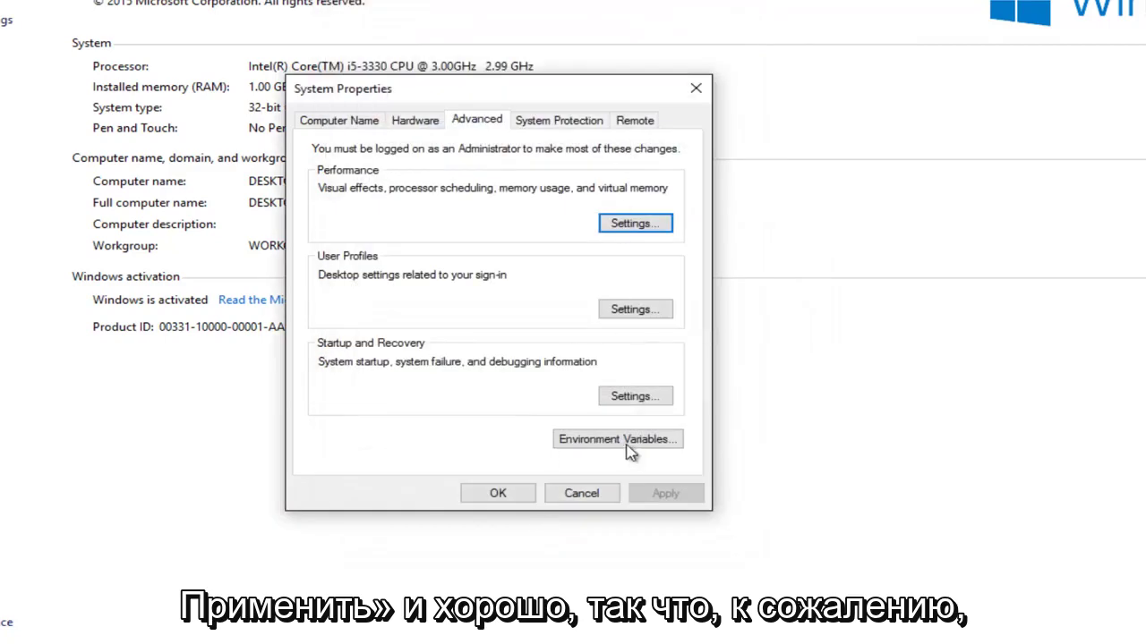
- Reopen Performance Options to verify the Data Execution Prevention setting, then close it
left_click(633, 224)
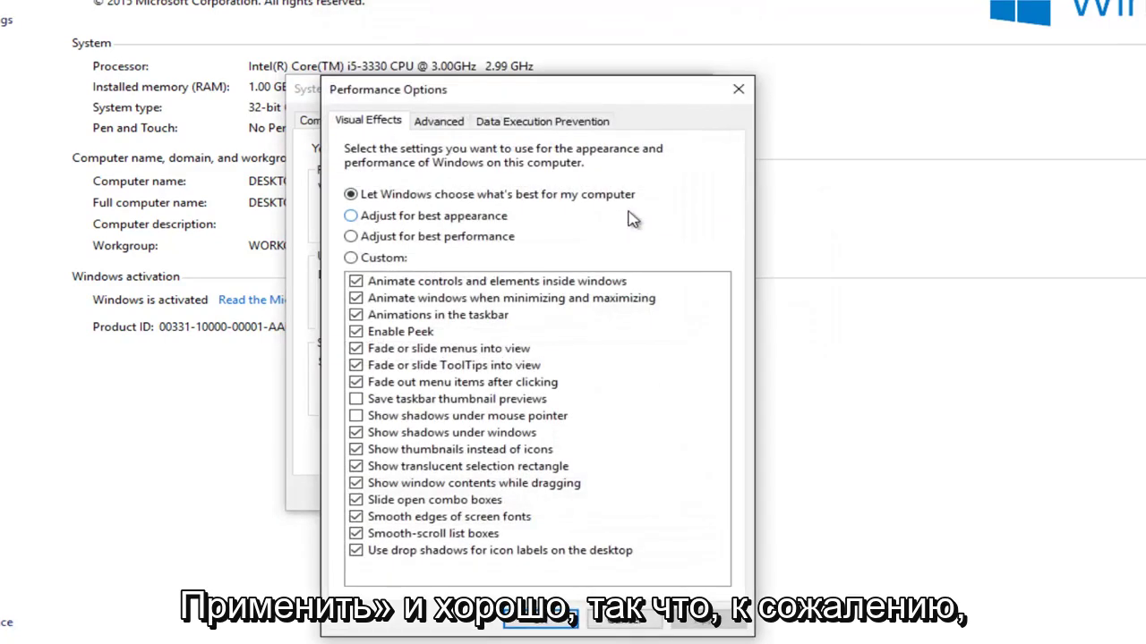
left_click(559, 125)
left_click(739, 89)
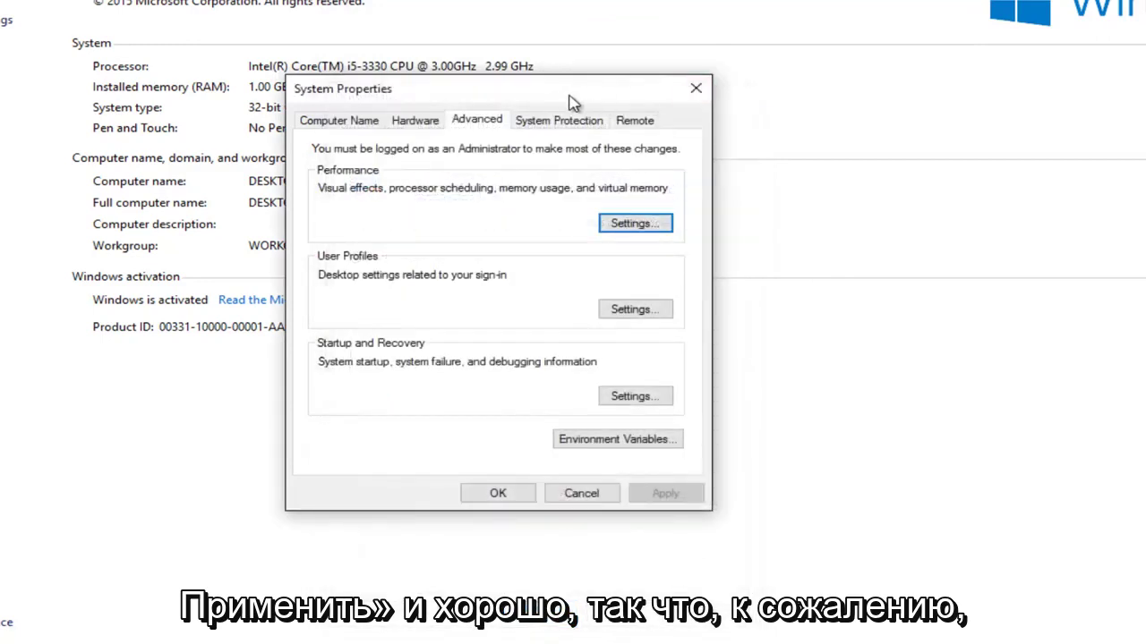
left_click_drag(567, 95, 553, 61)
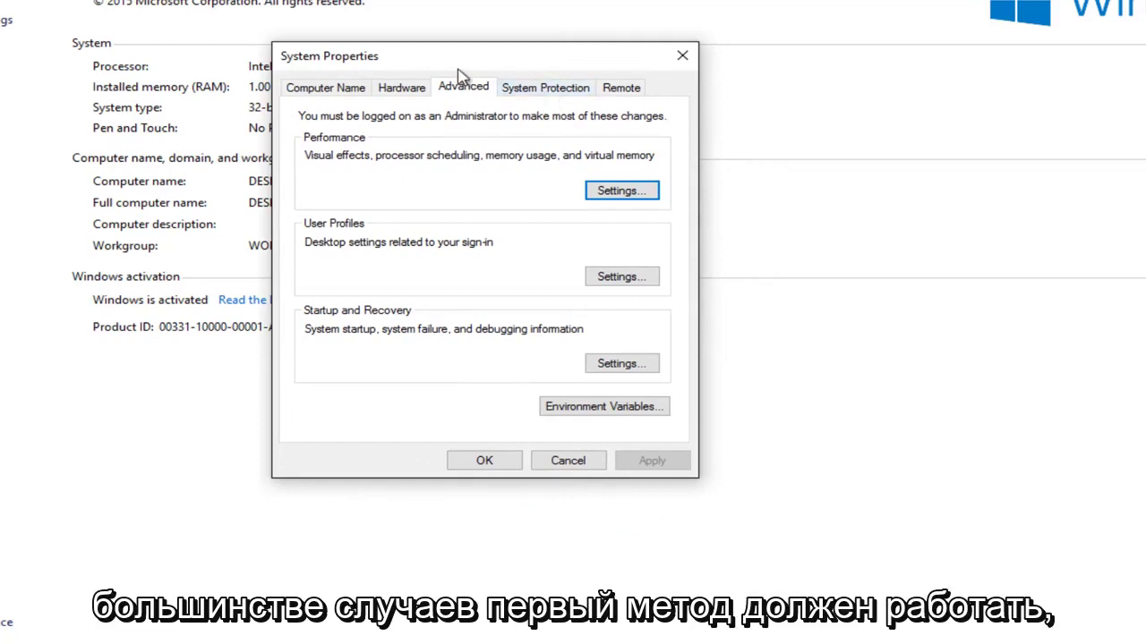
- Close the System Properties window with OK
left_click(682, 55)
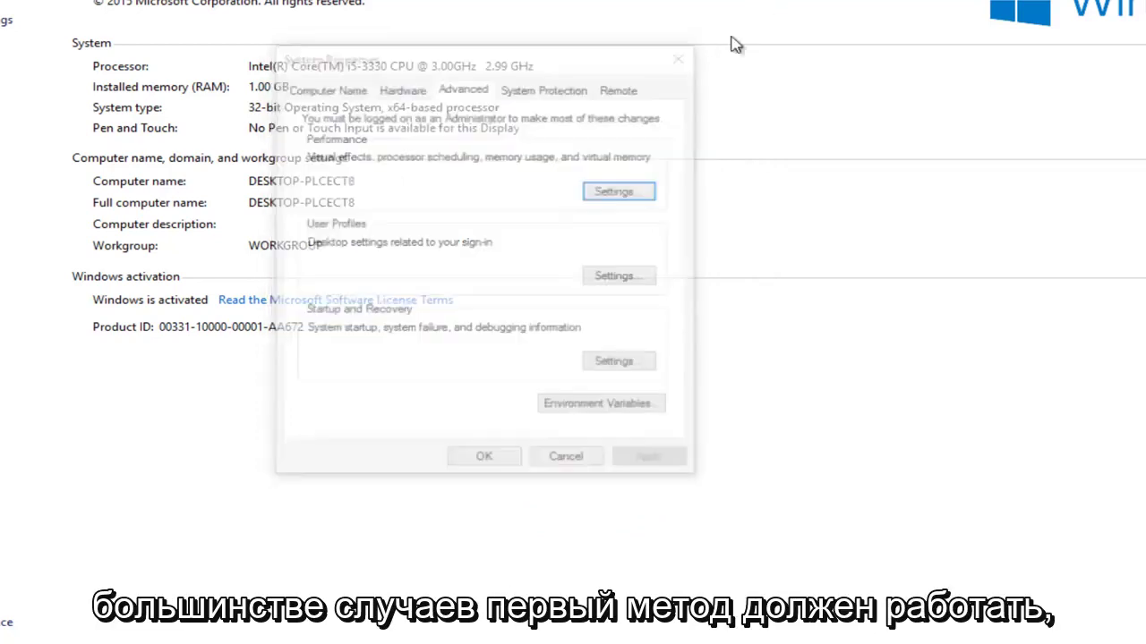